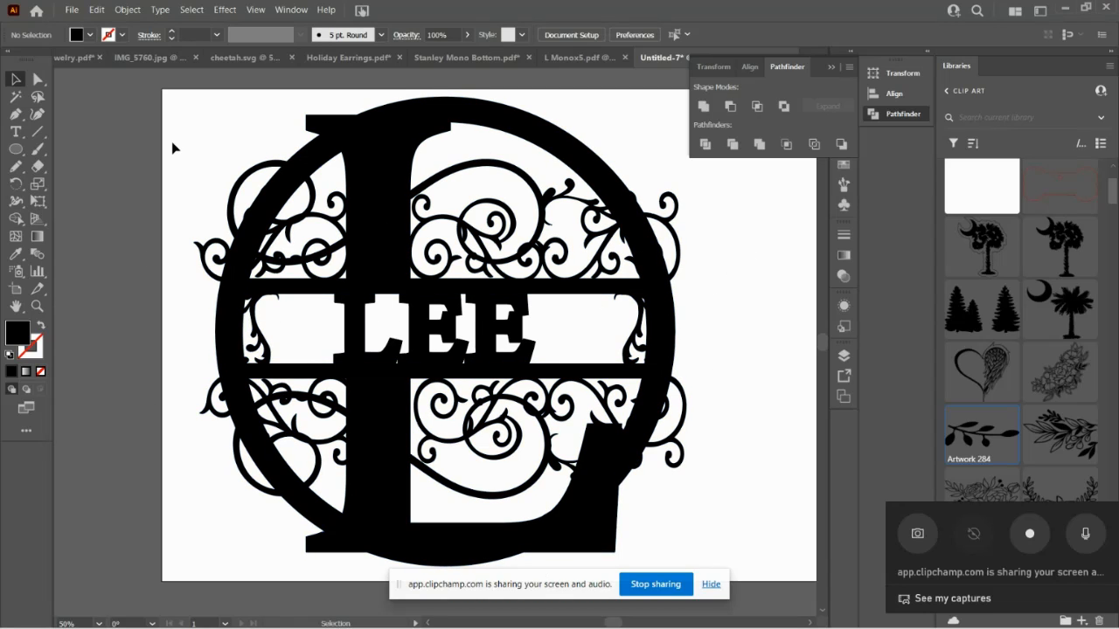
- Scale the whole monogram and its name lettering up proportionally to nearly the artboard's width and shift it within the artboard's side edges
{"action": "left_click_drag", "start_coordinate": [172, 149], "coordinate": [635, 530]}
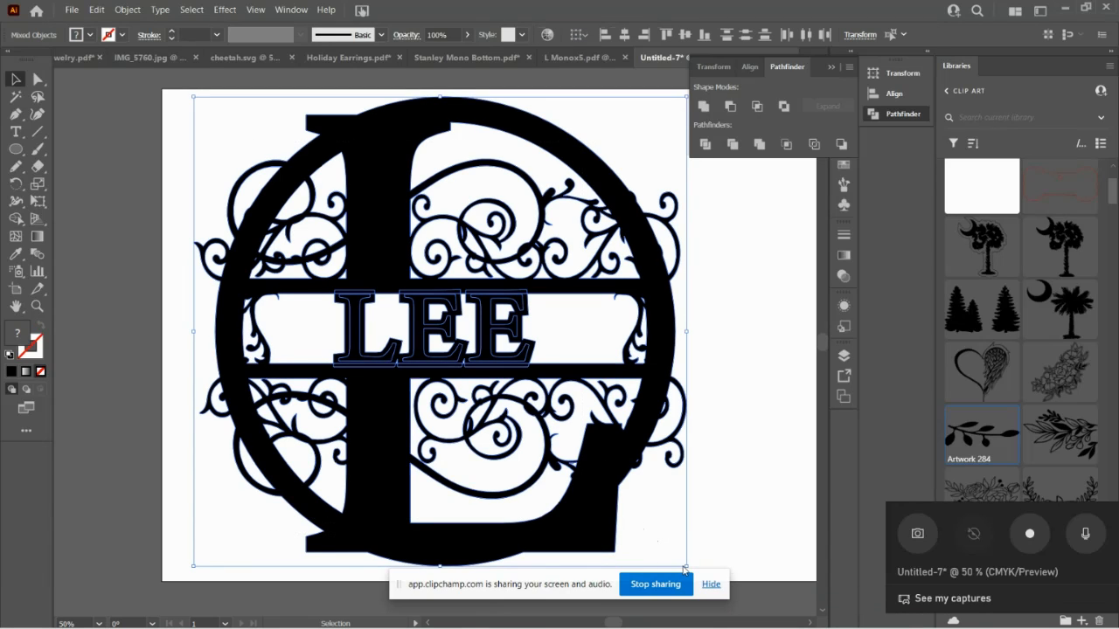
{"action": "key", "text": "ctrl+minus"}
{"action": "key", "text": "ctrl+minus"}
{"action": "key", "text": "ctrl+minus"}
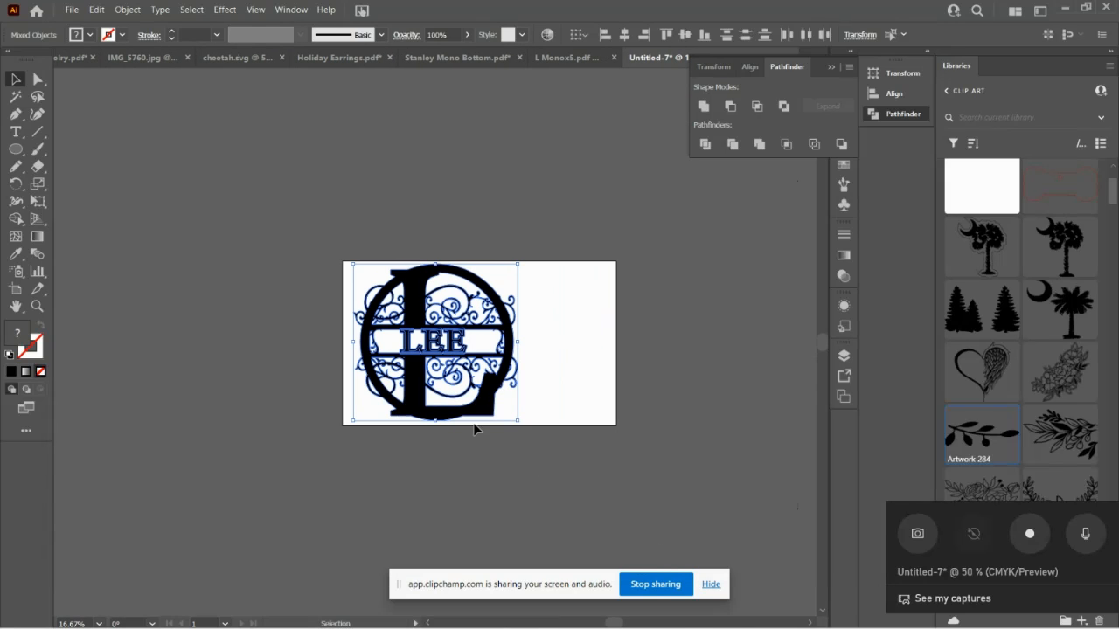
{"action": "left_click_drag", "start_coordinate": [518, 420], "coordinate": [616, 517]}
{"action": "left_click_drag", "start_coordinate": [588, 339], "coordinate": [584, 345]}
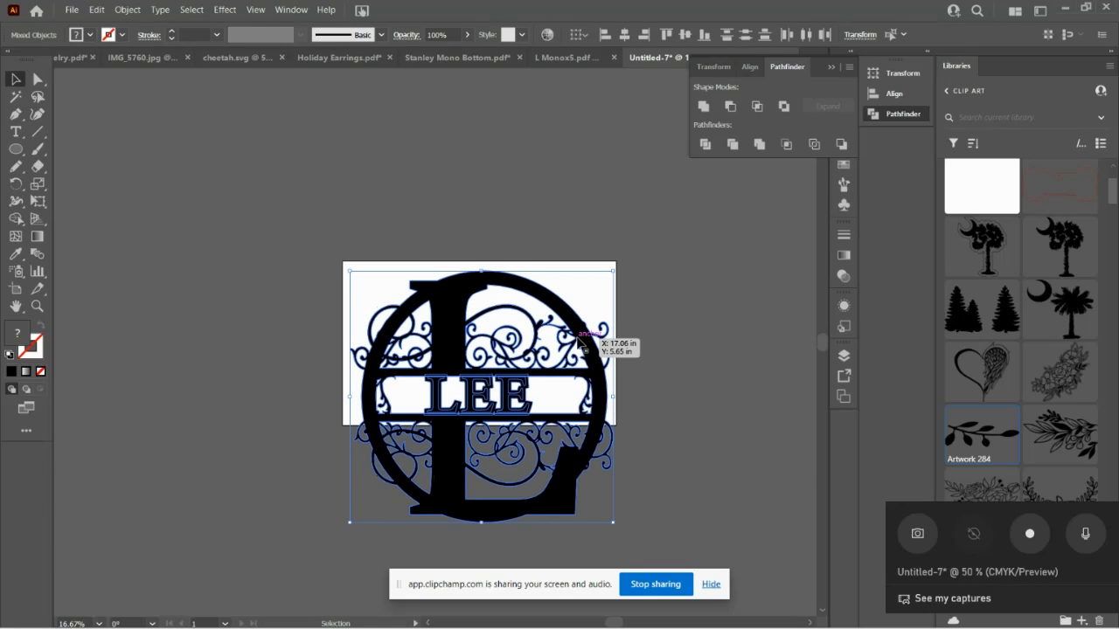
- Move the thin inner name lettering off the monogram to the empty area above the artboard's upper-right corner
{"action": "left_click", "coordinate": [657, 336]}
{"action": "left_click", "coordinate": [479, 404]}
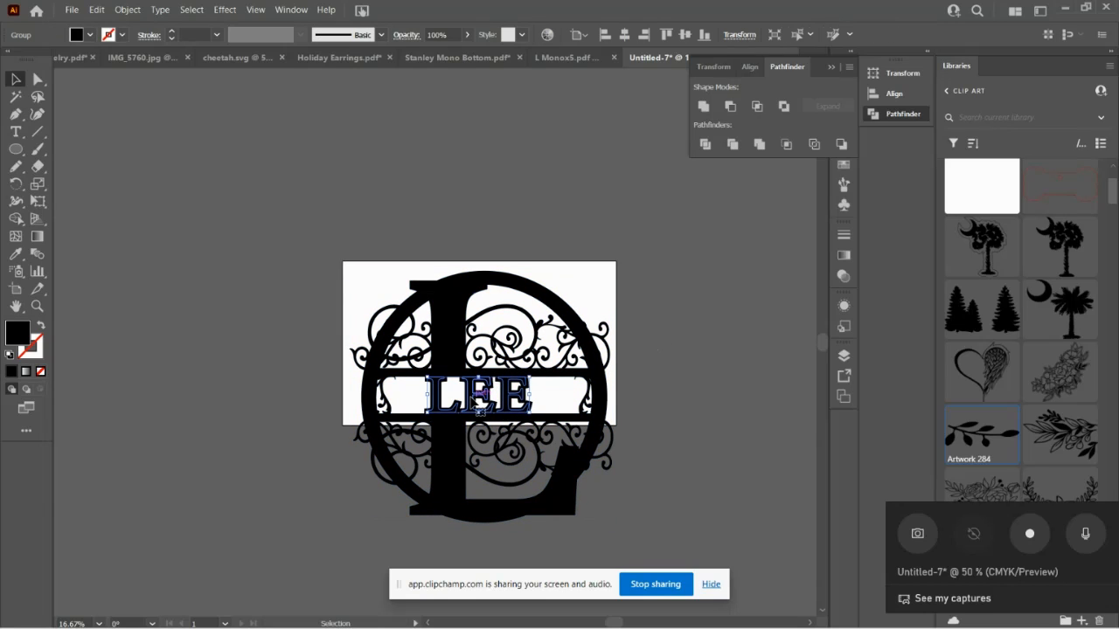
{"action": "left_click_drag", "start_coordinate": [479, 400], "coordinate": [617, 250]}
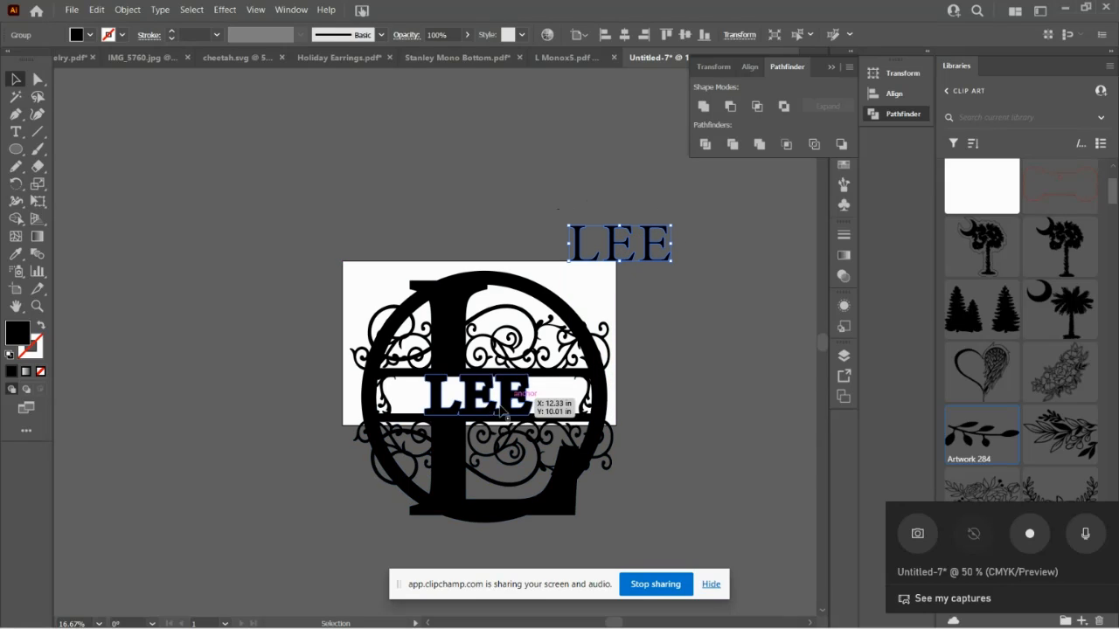
- Reposition the thick name lettering on the monogram so that it overlaps both horizontal bars
{"action": "mouse_move", "coordinate": [479, 404]}
{"action": "left_mouse_down"}
{"action": "mouse_move", "coordinate": [494, 229]}
{"action": "mouse_move", "coordinate": [488, 403]}
{"action": "left_mouse_up"}
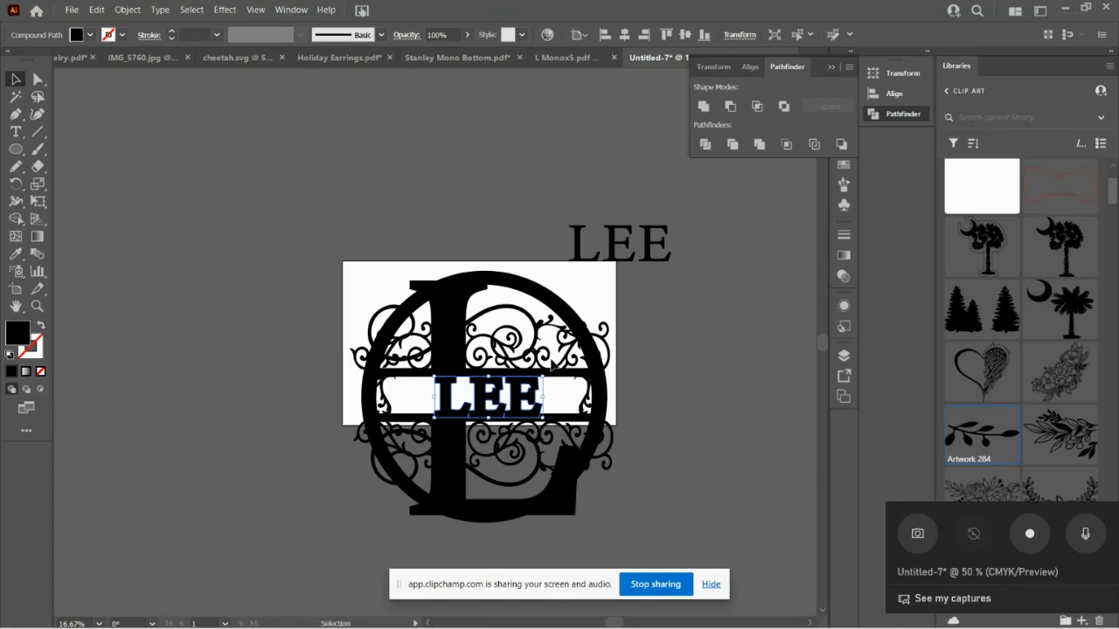
{"action": "key", "text": "ctrl+1"}
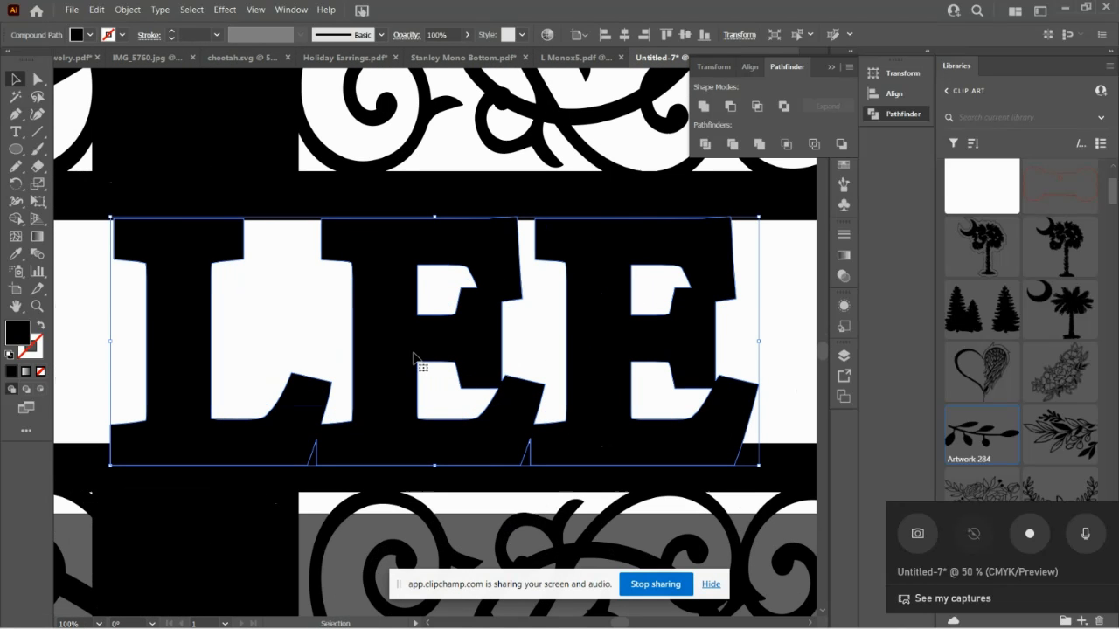
{"action": "left_click_drag", "start_coordinate": [420, 362], "coordinate": [419, 354]}
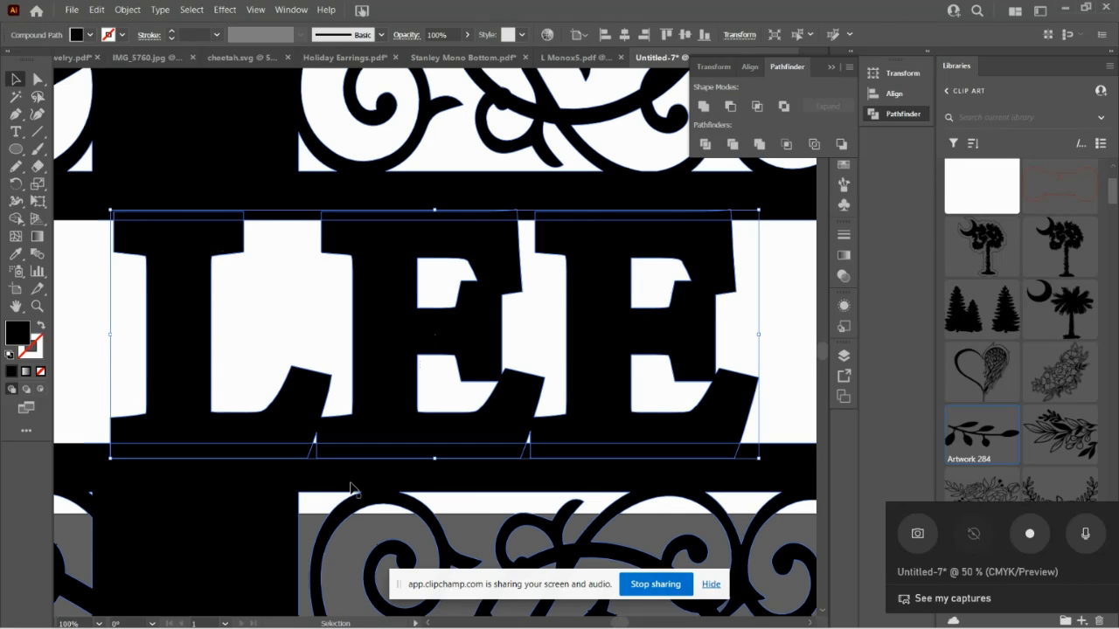
{"action": "key", "text": "Up"}
{"action": "key", "text": "Up"}
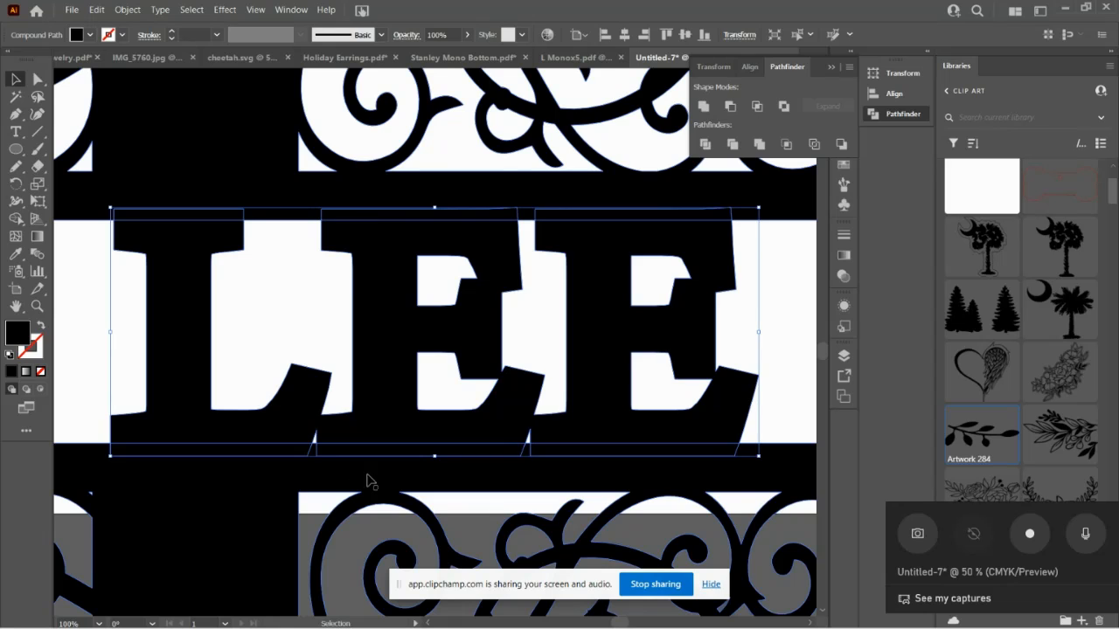
- Nudge the thick name lettering left to centre it in the band and unite it with the monogram
{"action": "key", "text": "ctrl+minus"}
{"action": "key", "text": "ctrl+minus"}
{"action": "key", "text": "ctrl+minus"}
{"action": "key", "text": "ctrl+minus"}
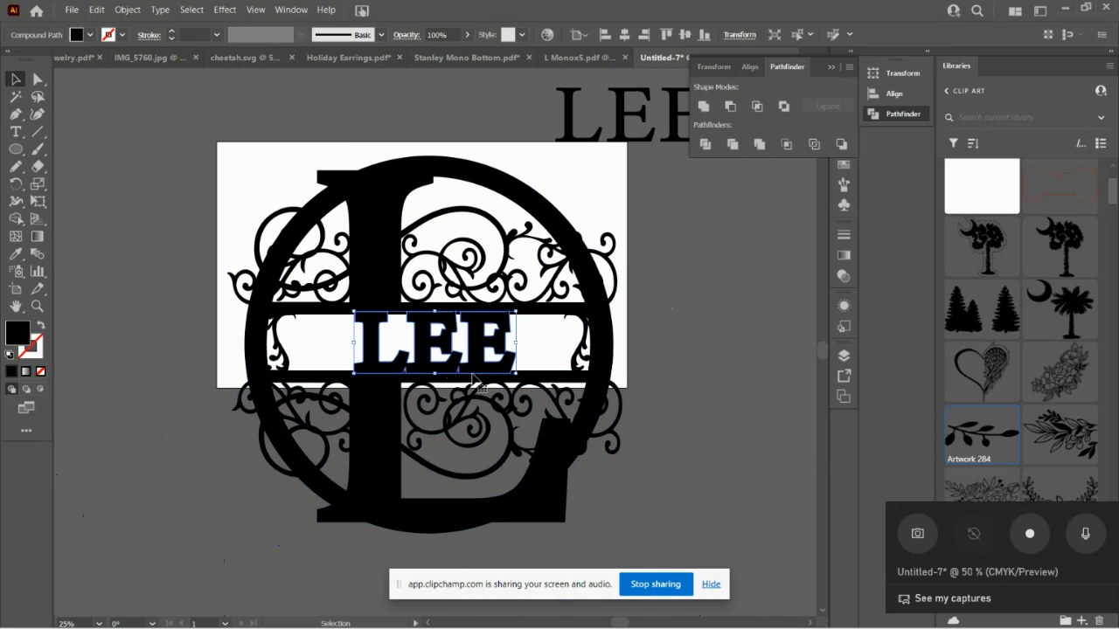
{"action": "key", "text": "Left"}
{"action": "key", "text": "Left"}
{"action": "key", "text": "Left"}
{"action": "key", "text": "Left"}
{"action": "key", "text": "Left"}
{"action": "key", "text": "Left"}
{"action": "key", "text": "Left"}
{"action": "key", "text": "Left"}
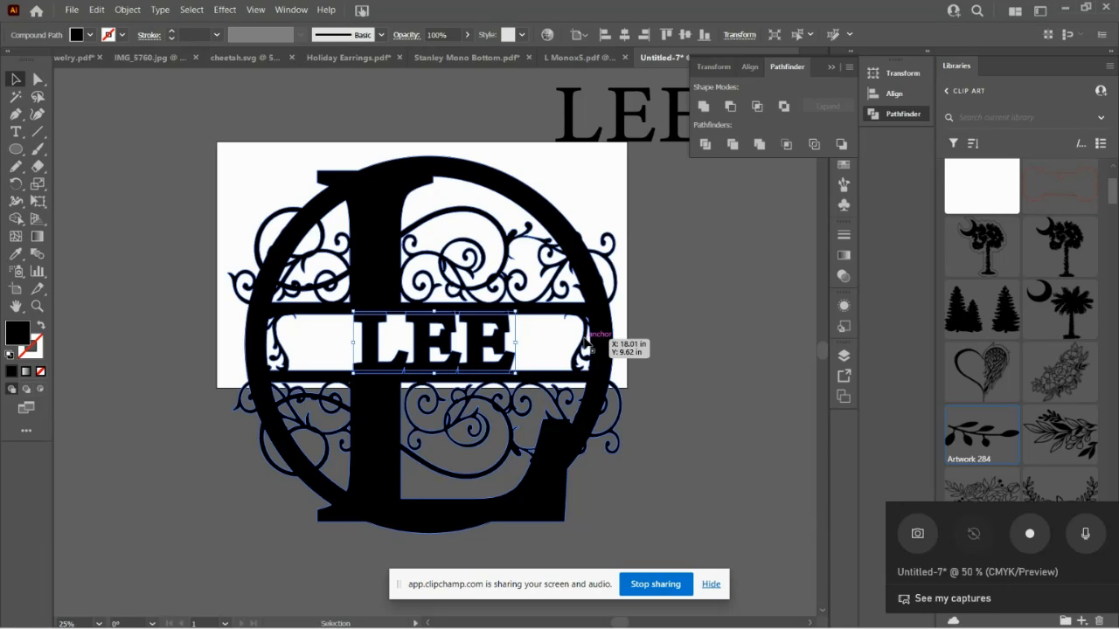
{"action": "key", "text": "Left"}
{"action": "key", "text": "Left"}
{"action": "key", "text": "Left"}
{"action": "key", "text": "Left"}
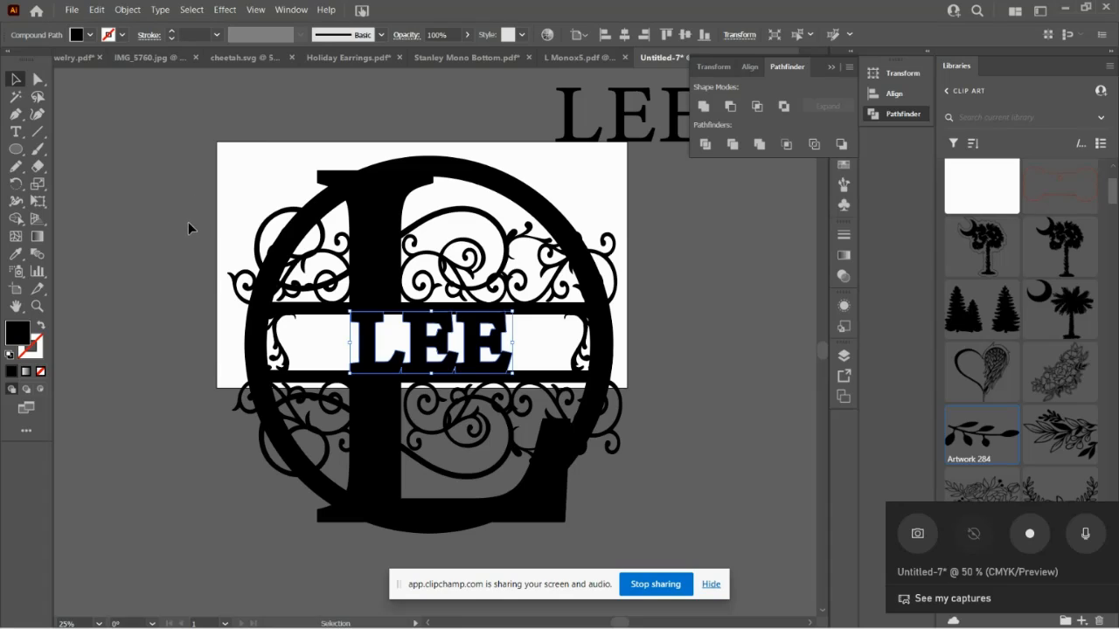
{"action": "left_click", "coordinate": [450, 446], "text": "shift"}
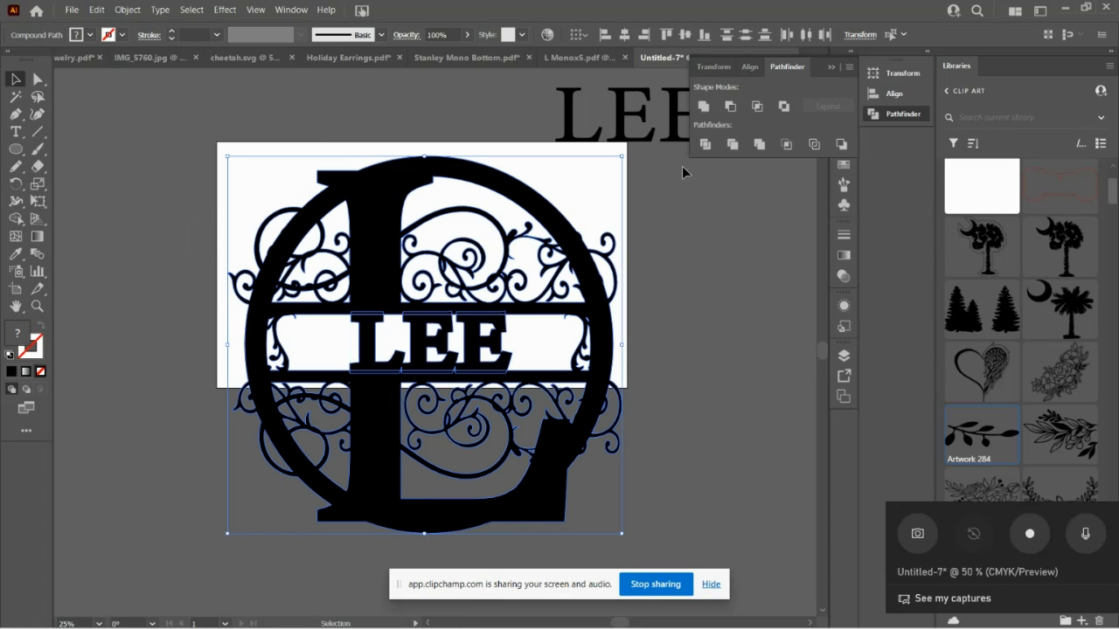
{"action": "left_click", "coordinate": [703, 105]}
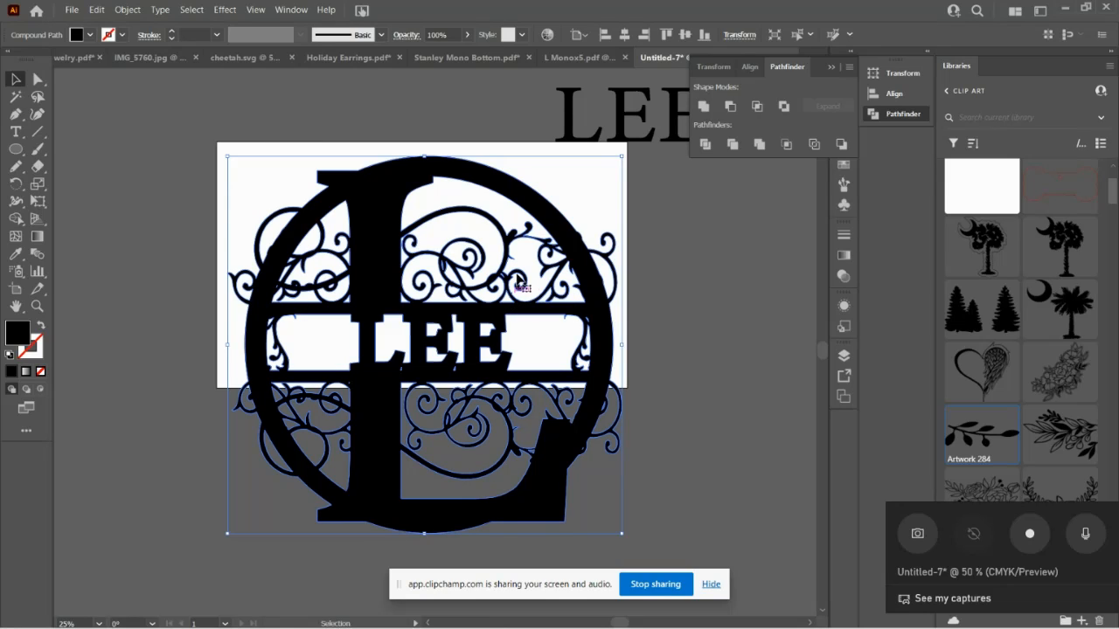
{"action": "left_click", "coordinate": [21, 152]}
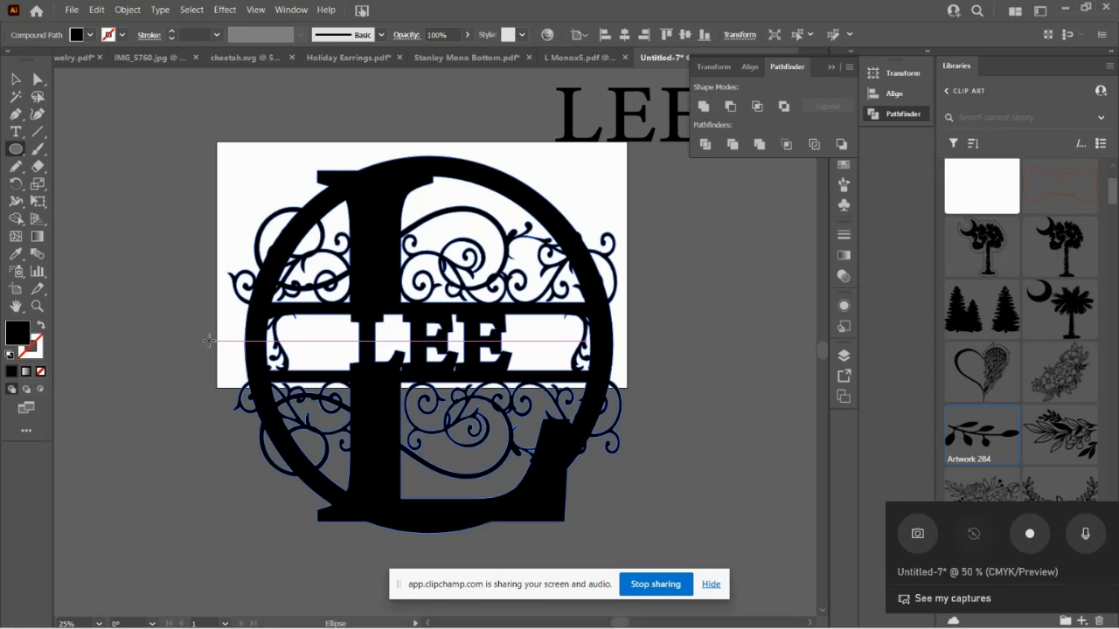
{"action": "mouse_move", "coordinate": [209, 340]}
{"action": "left_mouse_down"}
{"action": "mouse_move", "coordinate": [300, 463]}
{"action": "mouse_move", "coordinate": [229, 398]}
{"action": "left_mouse_up"}
{"action": "key", "text": "ctrl+z"}
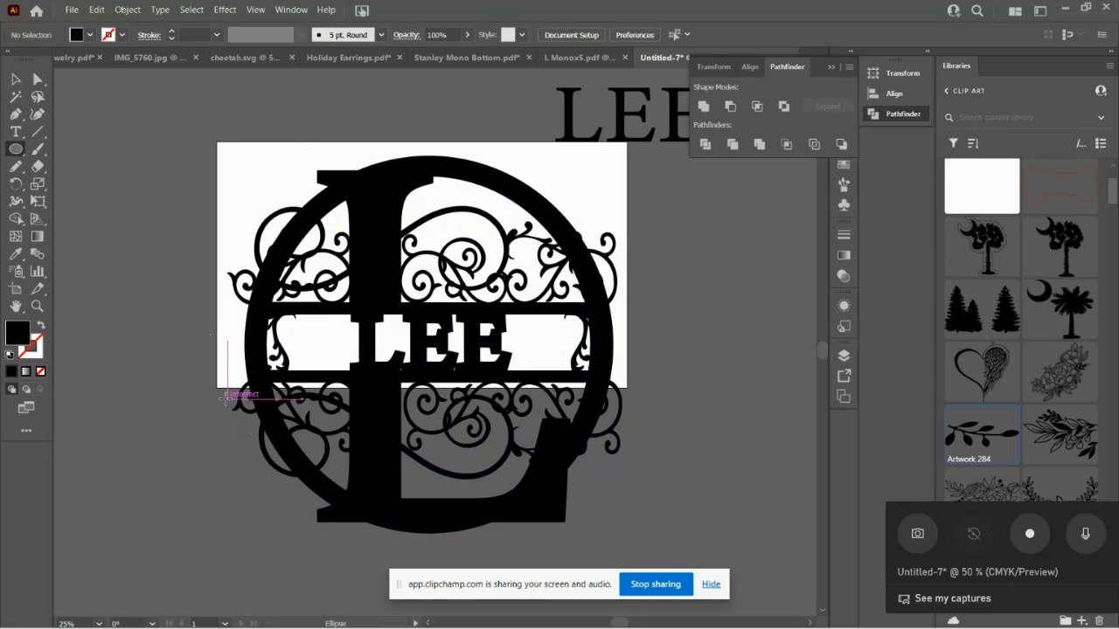
- Draw a black rectangle covering the monogram's lower half, starting at mid-height of the name lettering and extending past both sides
{"action": "left_click", "coordinate": [16, 148]}
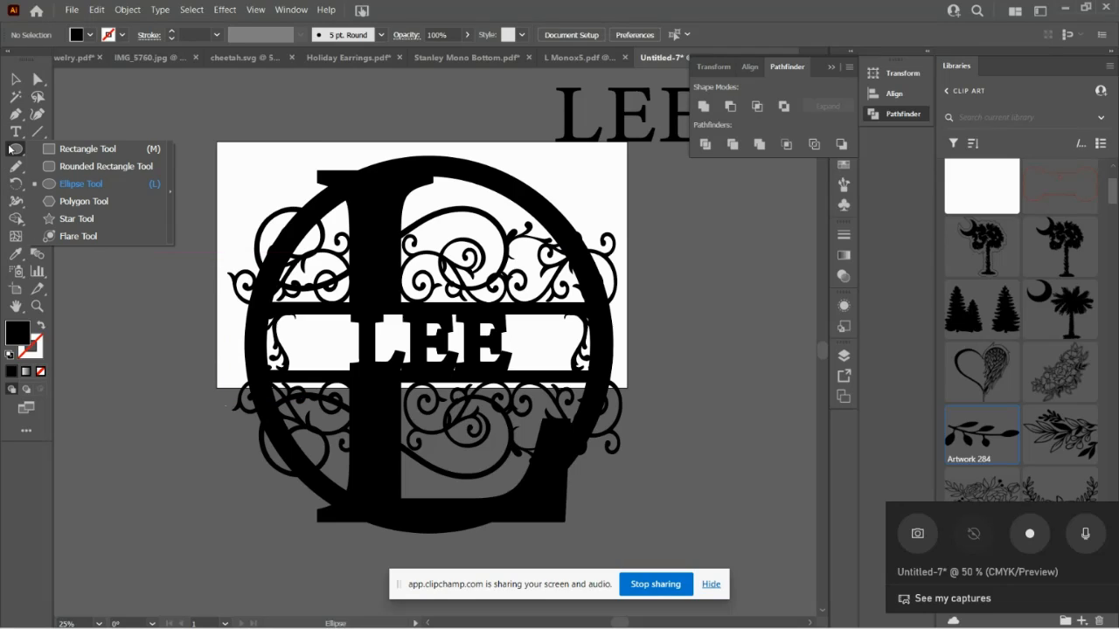
{"action": "left_click", "coordinate": [84, 150]}
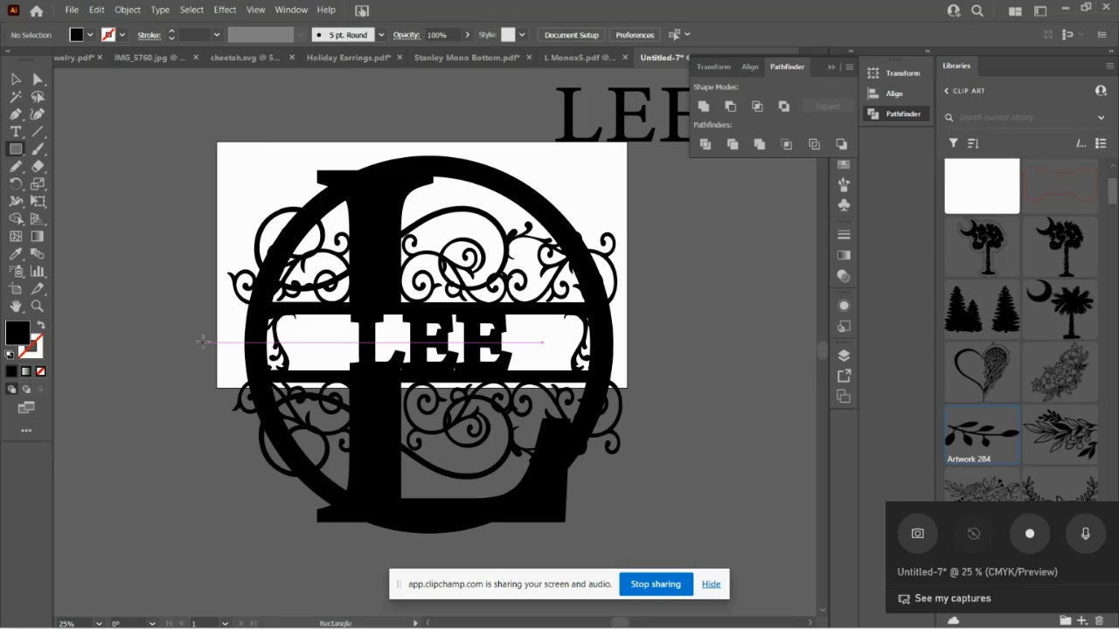
{"action": "left_click_drag", "start_coordinate": [204, 340], "coordinate": [658, 541]}
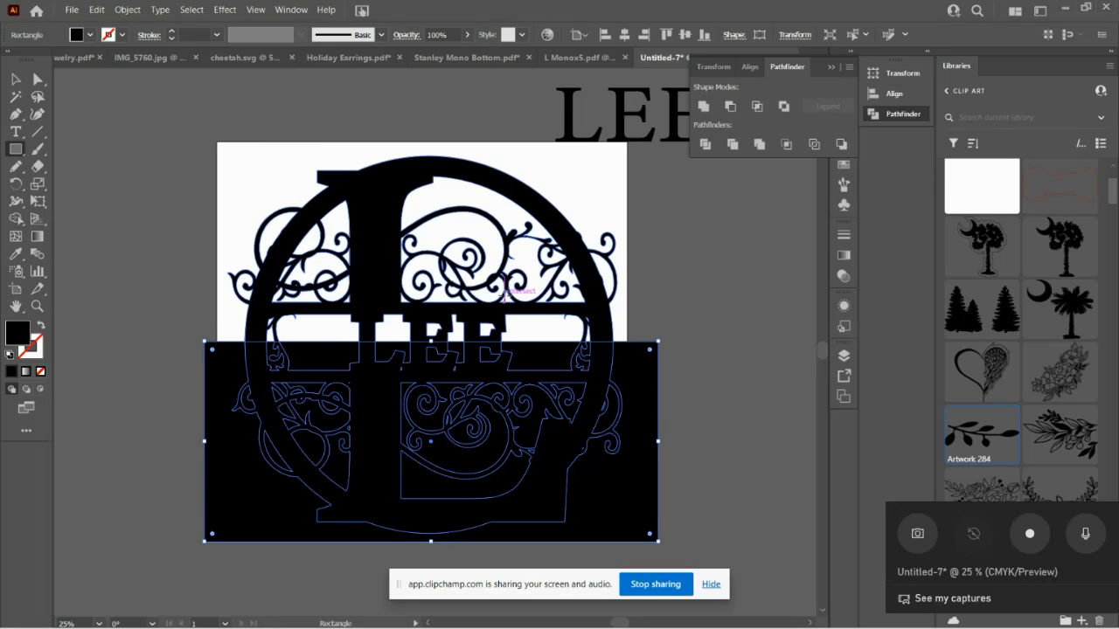
{"action": "left_click", "coordinate": [16, 79]}
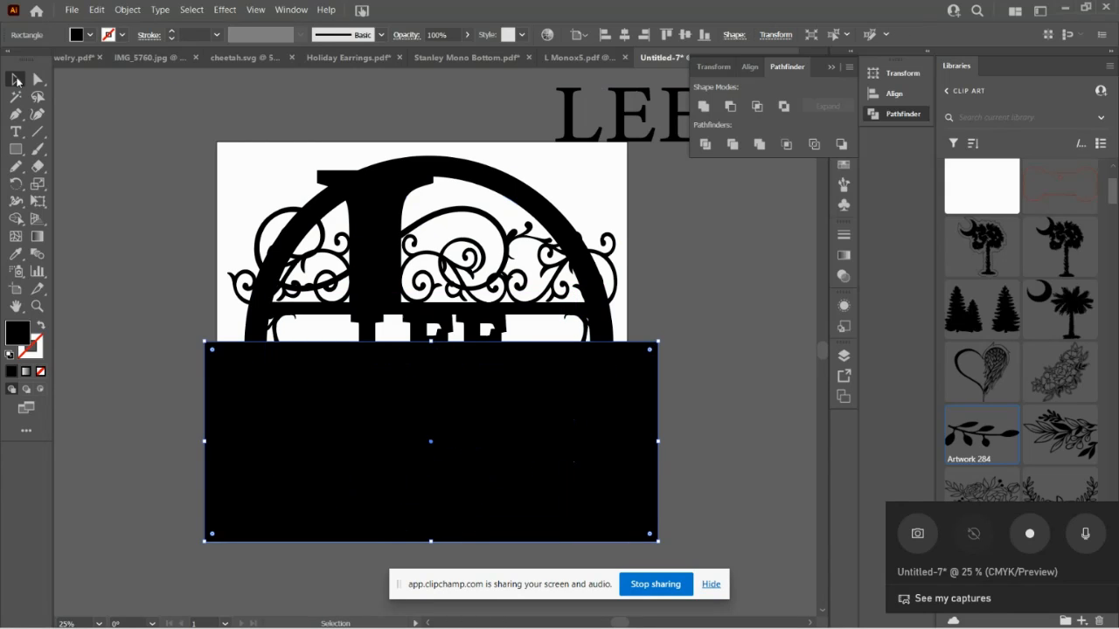
- Duplicate the monogram and rectangle beside the artboard, and move the duplicate rectangle so it covers the upper half
{"action": "key", "text": "ctrl+minus"}
{"action": "key", "text": "ctrl+minus"}
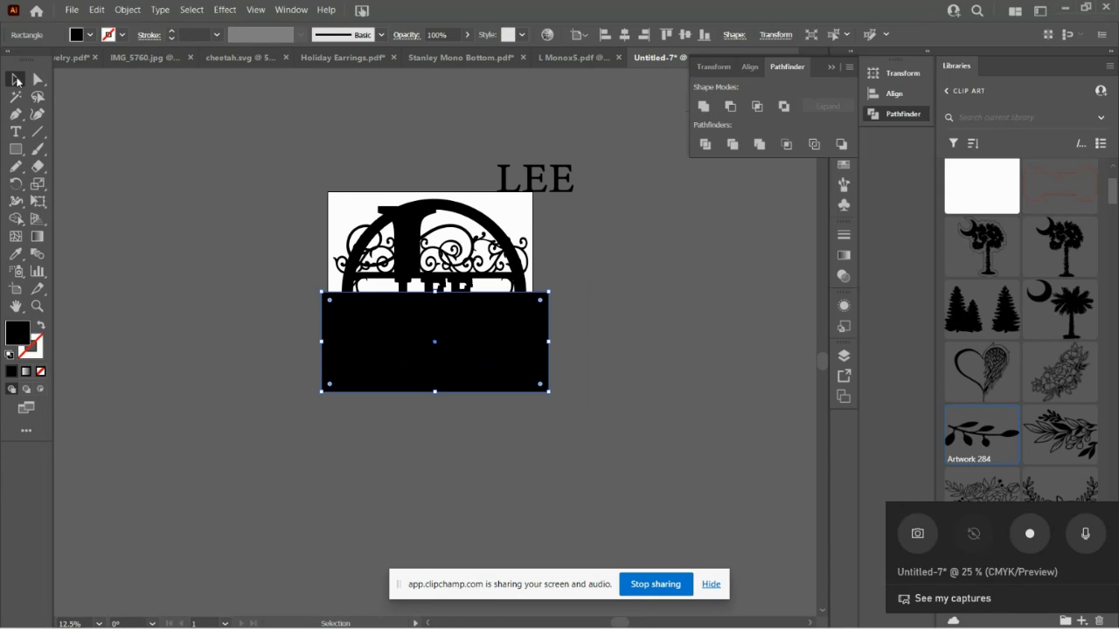
{"action": "left_click_drag", "start_coordinate": [290, 194], "coordinate": [457, 394]}
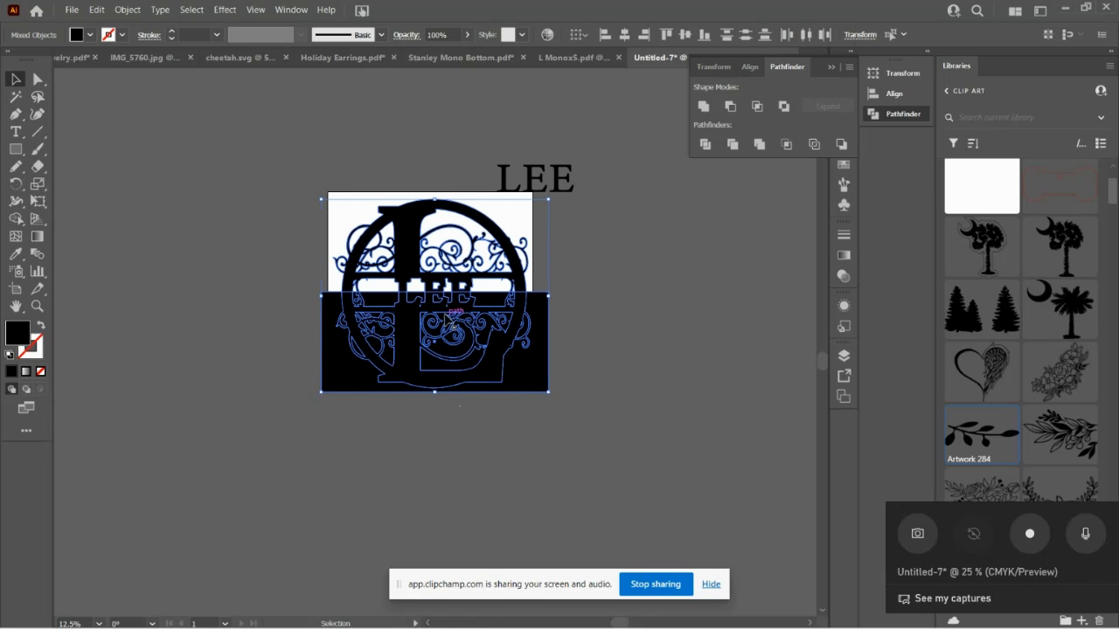
{"action": "key", "text": "a"}
{"action": "key", "text": "ctrl+v"}
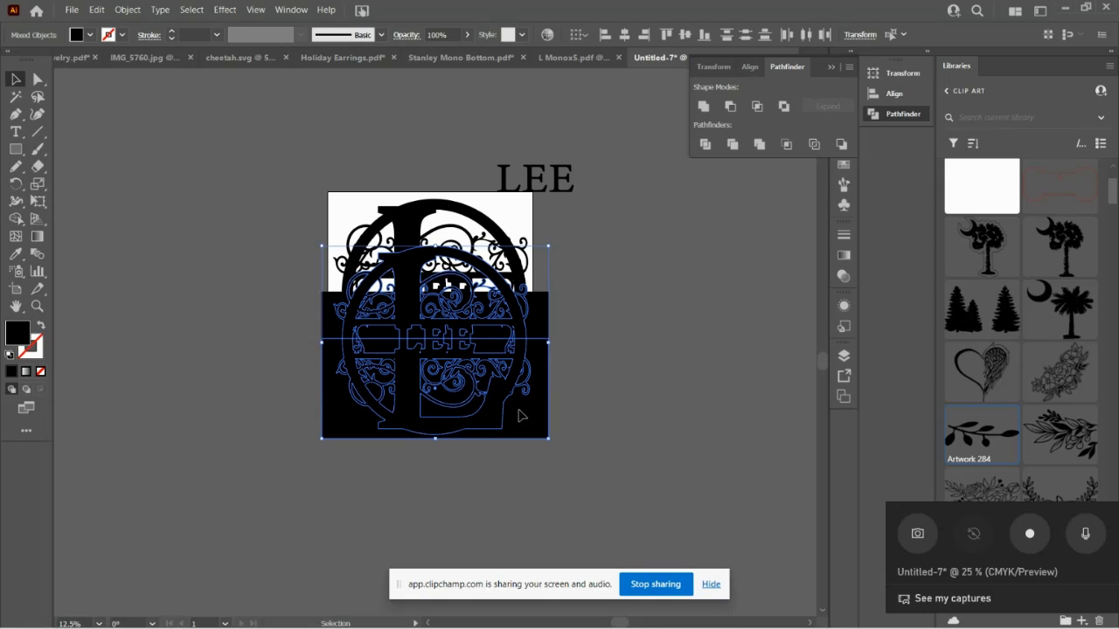
{"action": "left_click_drag", "start_coordinate": [520, 414], "coordinate": [289, 259]}
{"action": "left_click", "coordinate": [305, 411]}
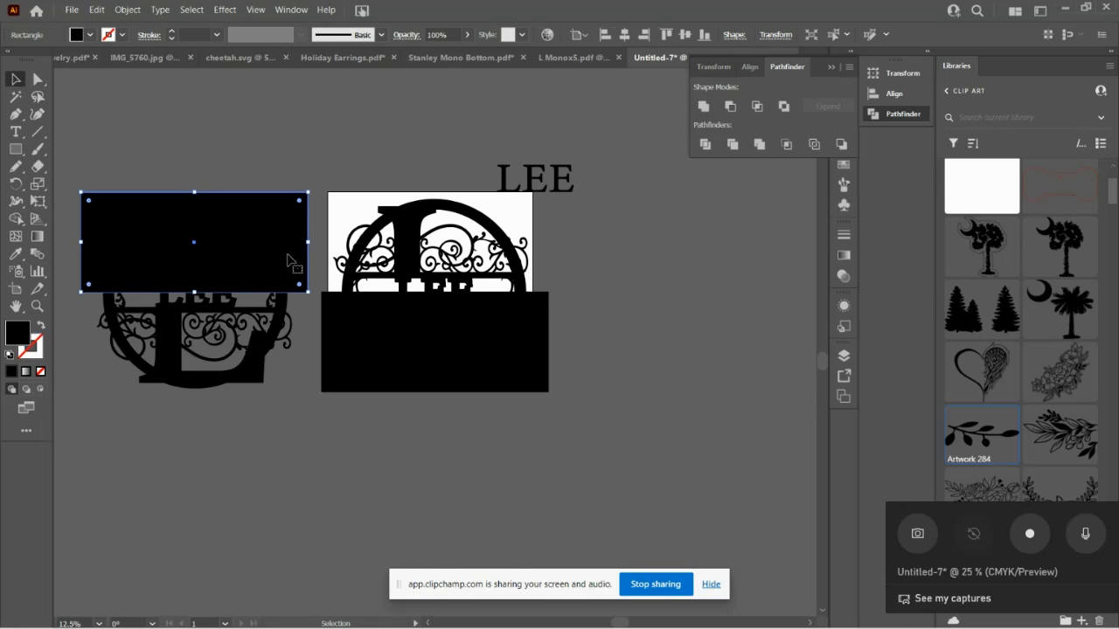
- Cut away the upper half of the duplicate monogram by subtracting its rectangle with Minus Front
{"action": "key", "text": "ctrl+equal"}
{"action": "key", "text": "ctrl+equal"}
{"action": "key", "text": "ctrl+equal"}
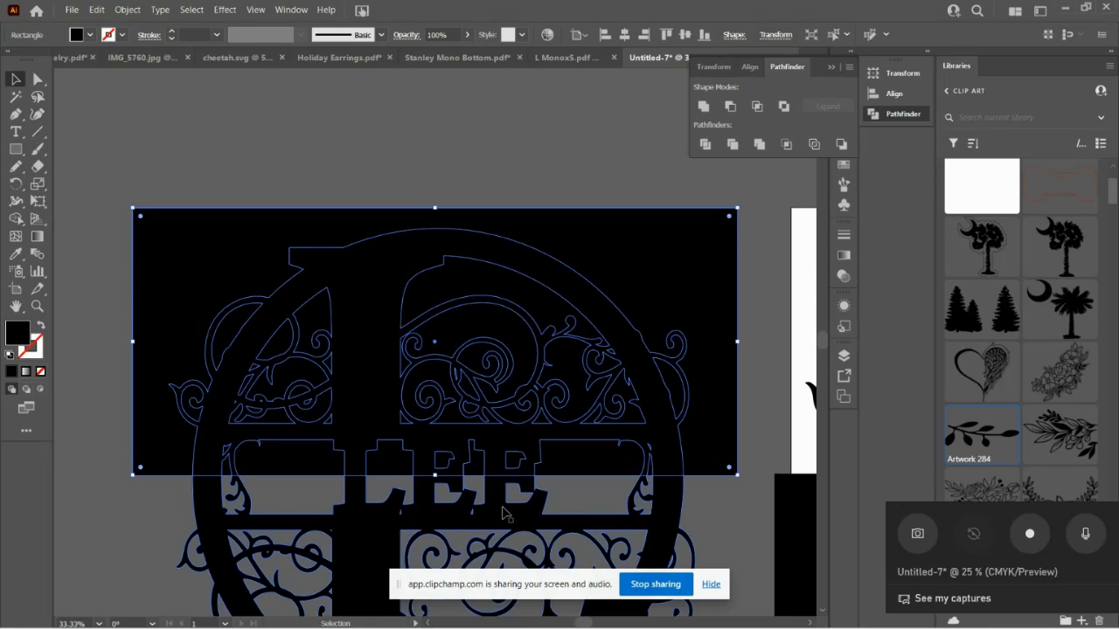
{"action": "key", "text": "ctrl+minus"}
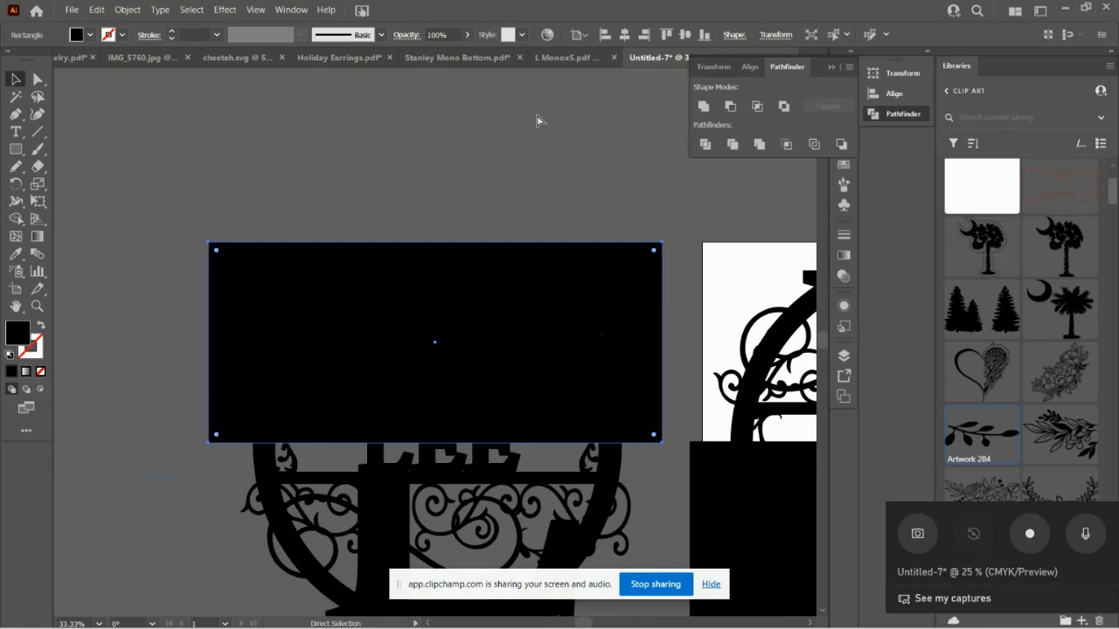
{"action": "key", "text": "ctrl+minus"}
{"action": "key", "text": "ctrl+minus"}
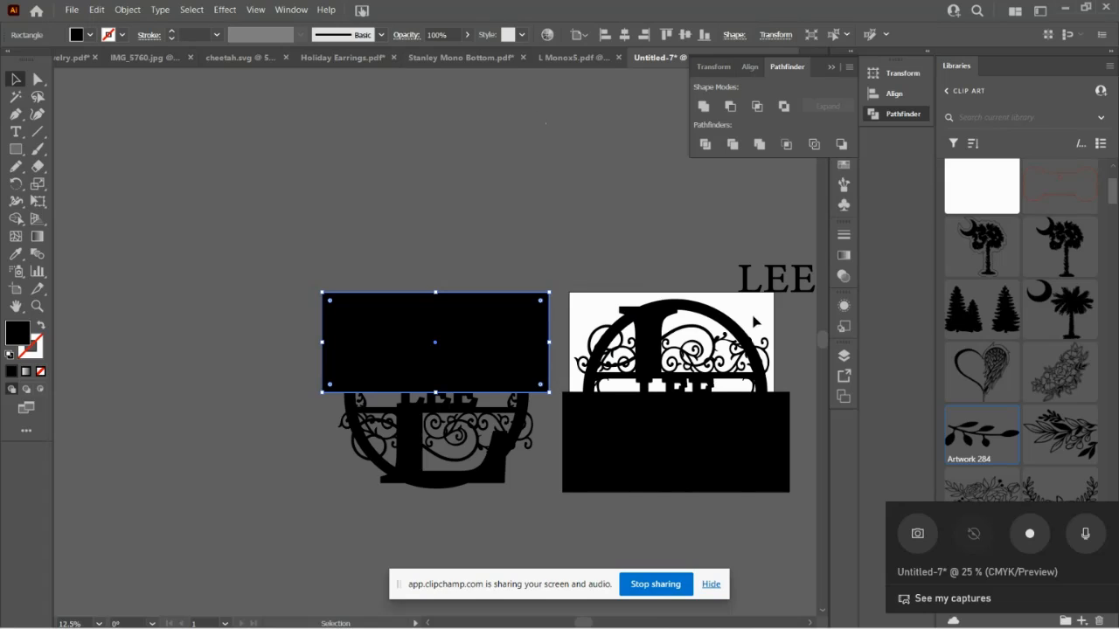
{"action": "left_click_drag", "start_coordinate": [283, 282], "coordinate": [461, 481]}
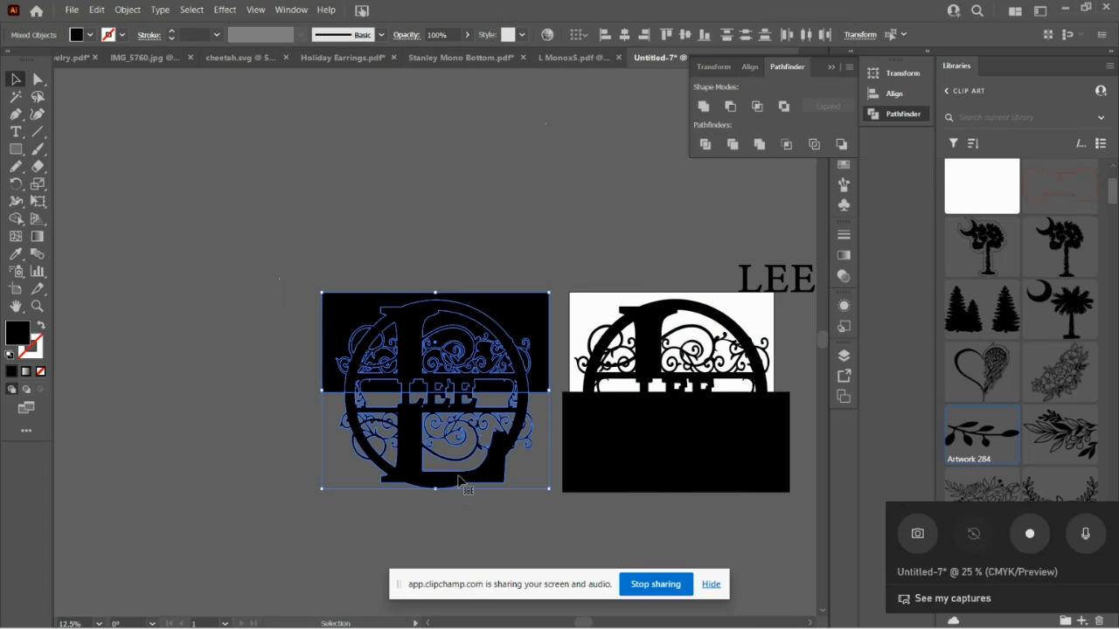
{"action": "left_click", "coordinate": [731, 107]}
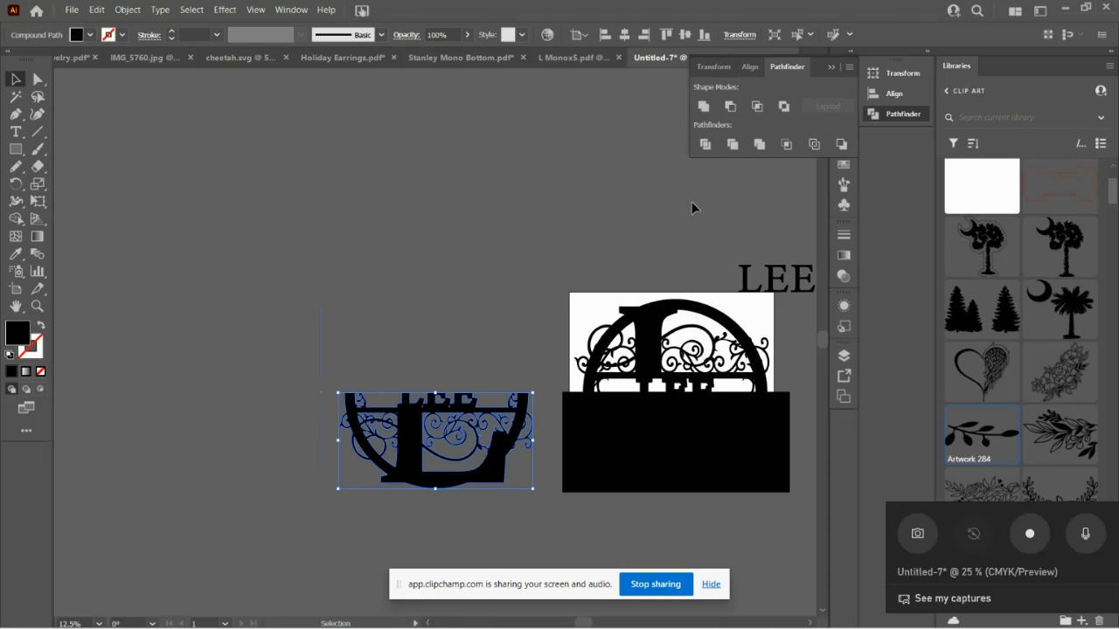
- Remove the original monogram's lower half with Minus Front, and fit the separate lower half against the remaining upper half
{"action": "left_click_drag", "start_coordinate": [567, 358], "coordinate": [779, 509]}
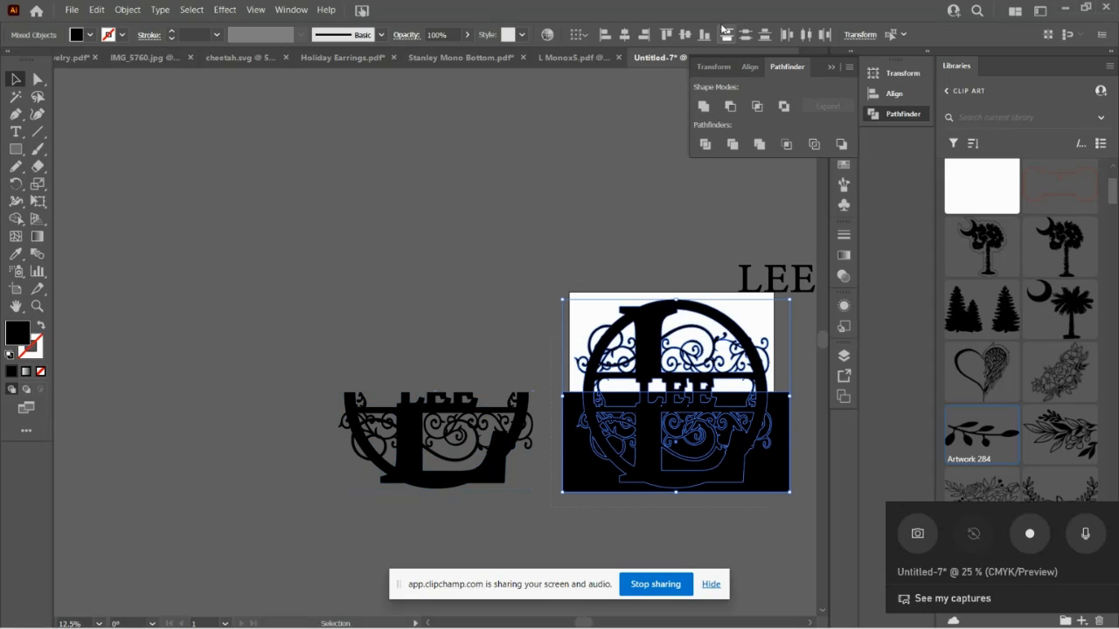
{"action": "left_click", "coordinate": [731, 107]}
{"action": "left_click_drag", "start_coordinate": [416, 439], "coordinate": [660, 439]}
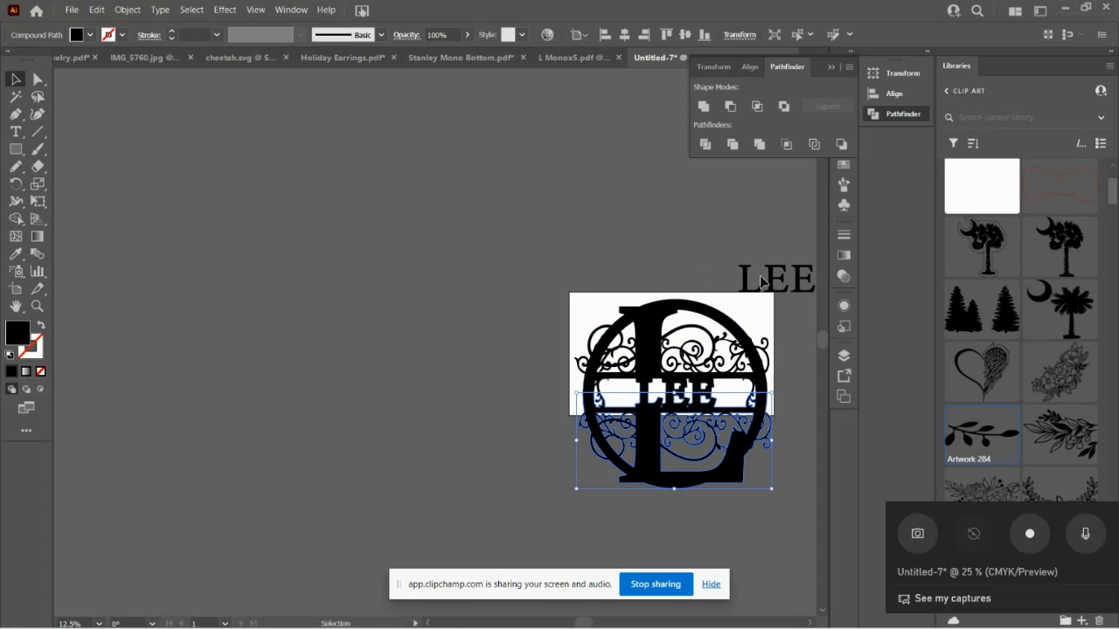
- Move the thin name lettering beside the artboard and give it the default white fill and 1 pt black stroke
{"action": "left_click_drag", "start_coordinate": [768, 283], "coordinate": [473, 384]}
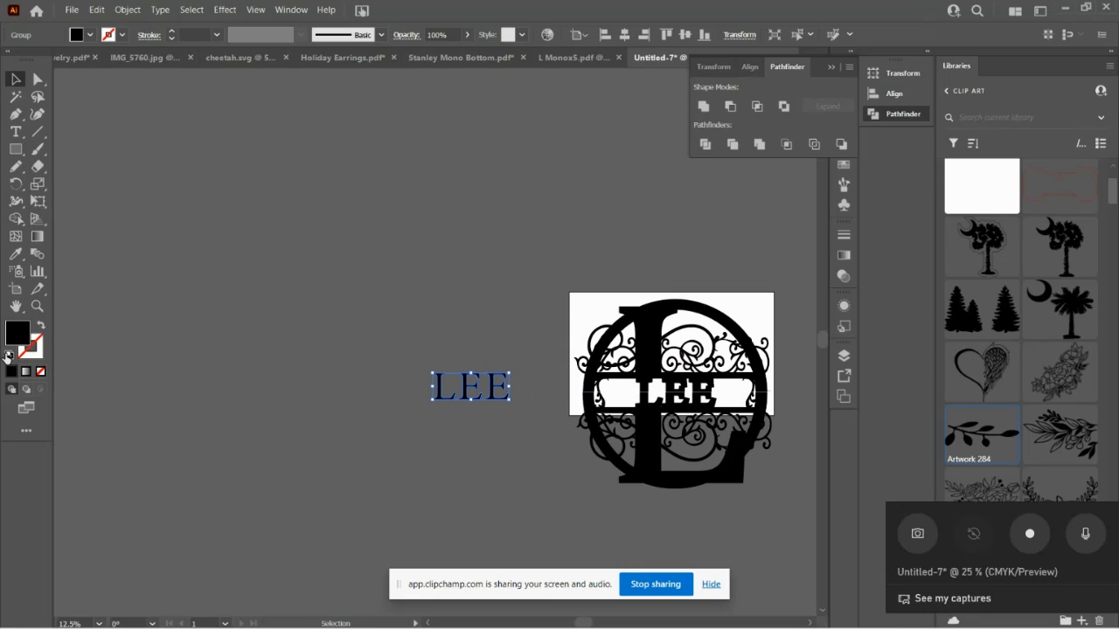
{"action": "left_click", "coordinate": [8, 355]}
- Bring the white name lettering to the front and align it over the thick lettering in the monogram's band
{"action": "left_click_drag", "start_coordinate": [464, 390], "coordinate": [671, 404]}
{"action": "right_click", "coordinate": [671, 403]}
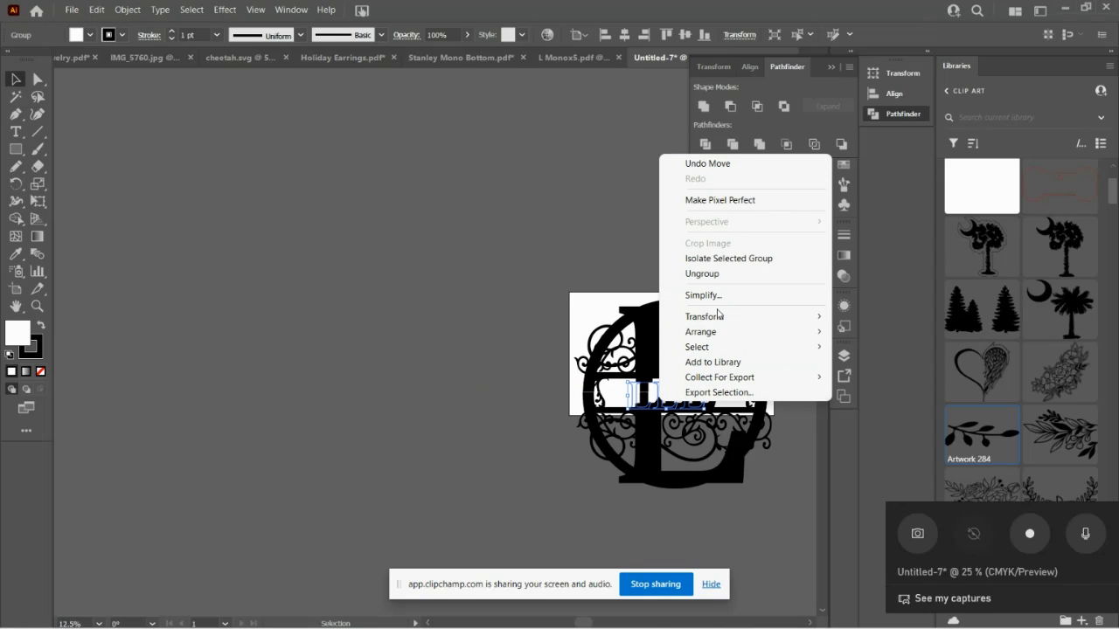
{"action": "mouse_move", "coordinate": [726, 337]}
{"action": "left_click", "coordinate": [845, 337]}
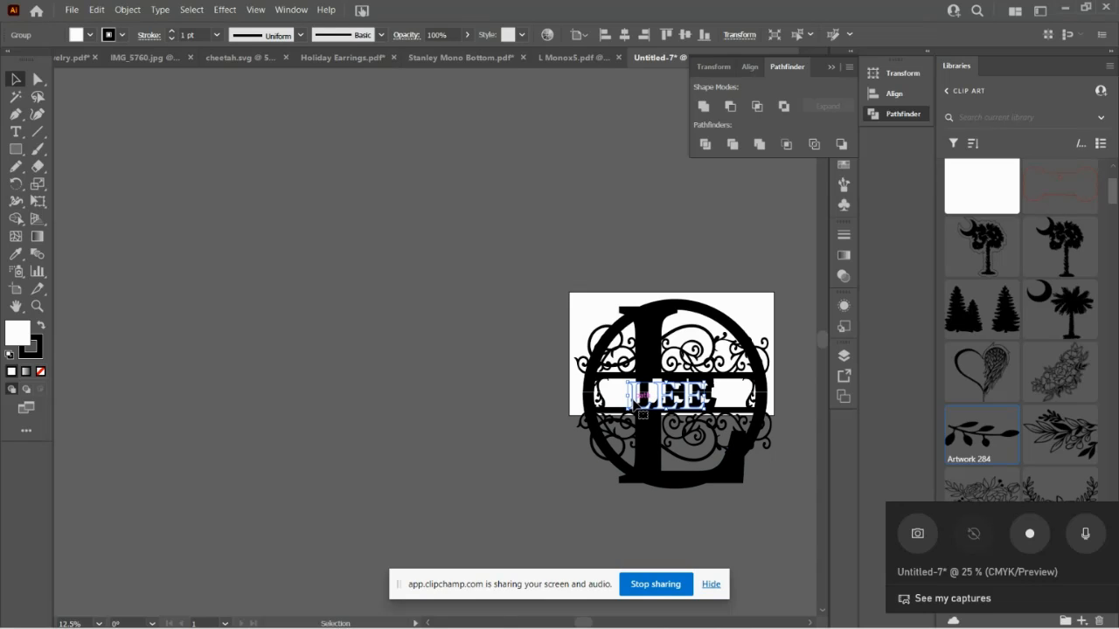
{"action": "left_click_drag", "start_coordinate": [635, 401], "coordinate": [647, 401]}
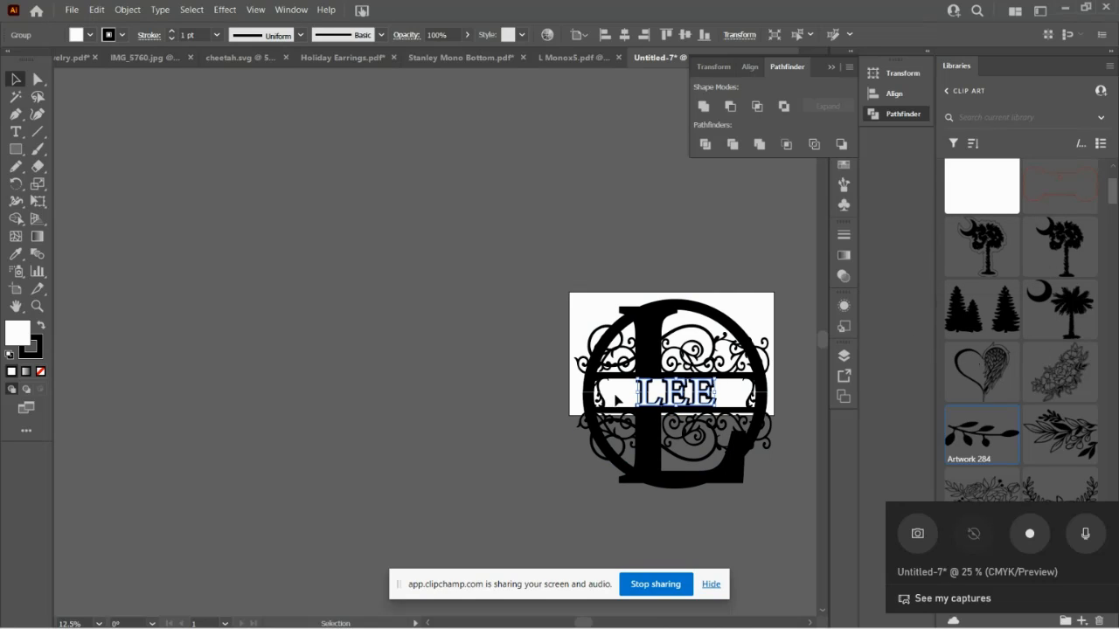
- Move the white name lettering off the monogram into the empty area beside the artboard
{"action": "left_click_drag", "start_coordinate": [645, 397], "coordinate": [646, 391]}
{"action": "left_click_drag", "start_coordinate": [626, 417], "coordinate": [498, 303]}
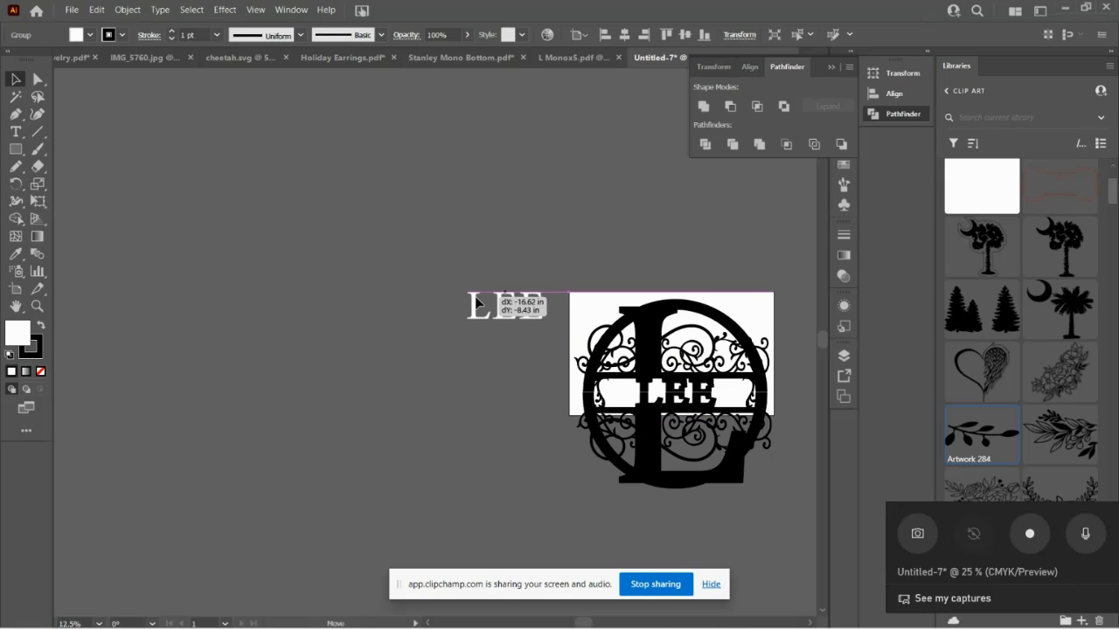
- Copy the interlocking connector outlines from Stanley Mono Bottom.pdf and paste them into the Untitled-7 document
{"action": "left_click", "coordinate": [447, 57]}
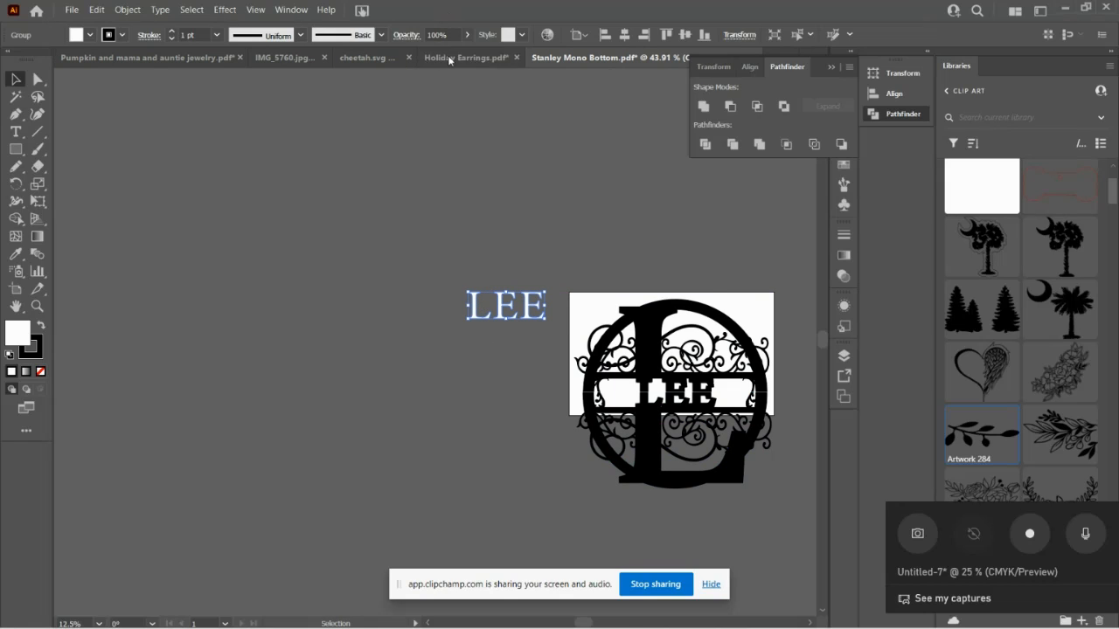
{"action": "key", "text": "a"}
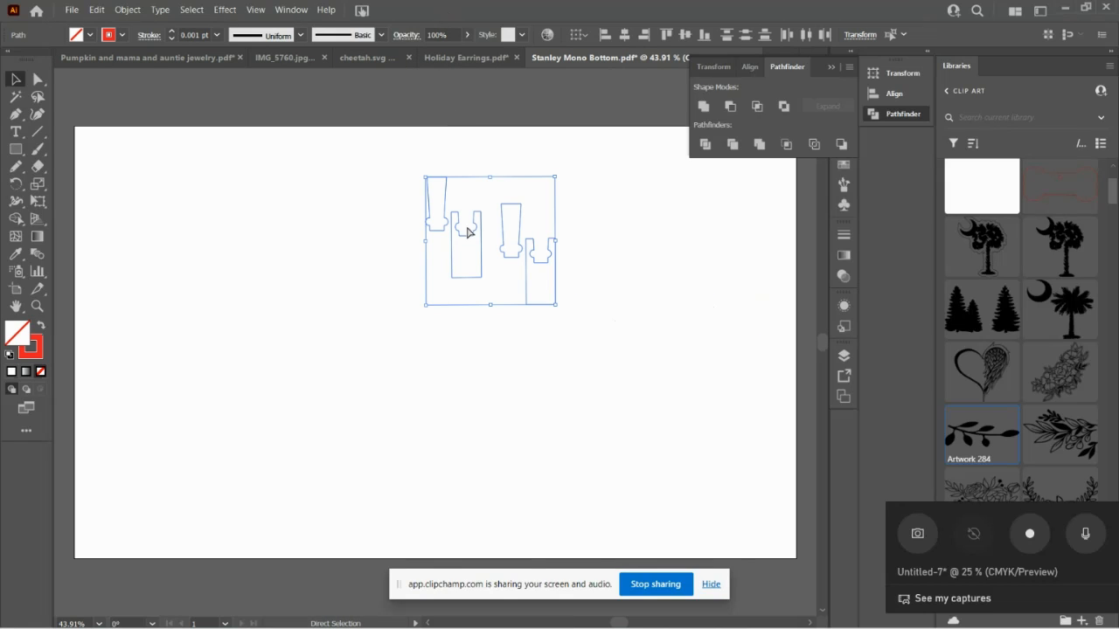
{"action": "key", "text": "v"}
{"action": "left_click", "coordinate": [780, 51]}
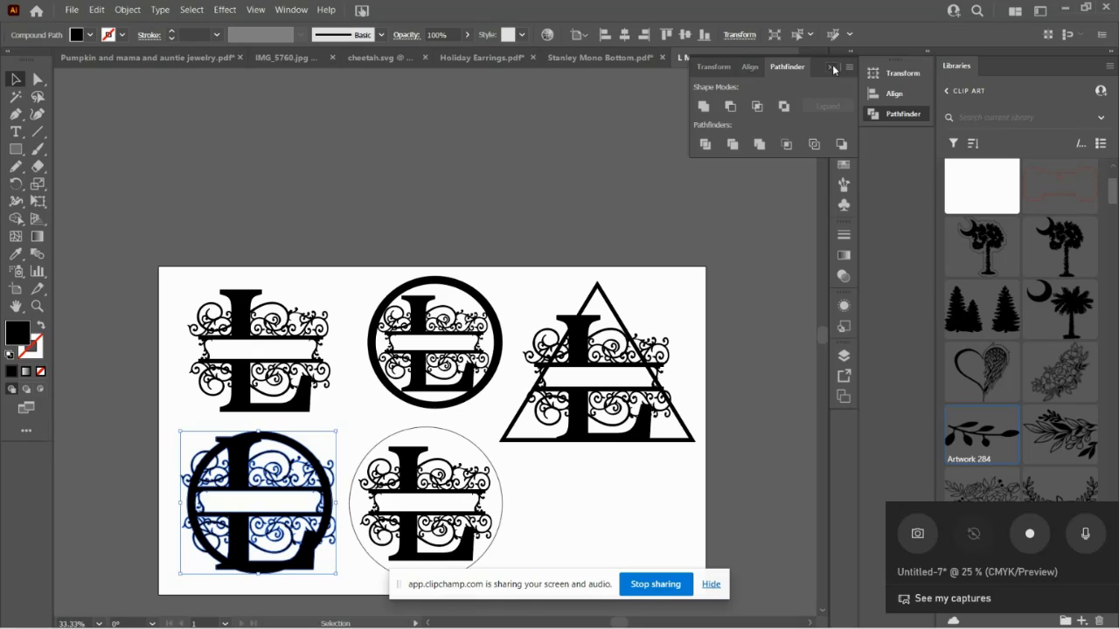
{"action": "left_click", "coordinate": [831, 67]}
{"action": "left_click", "coordinate": [820, 57]}
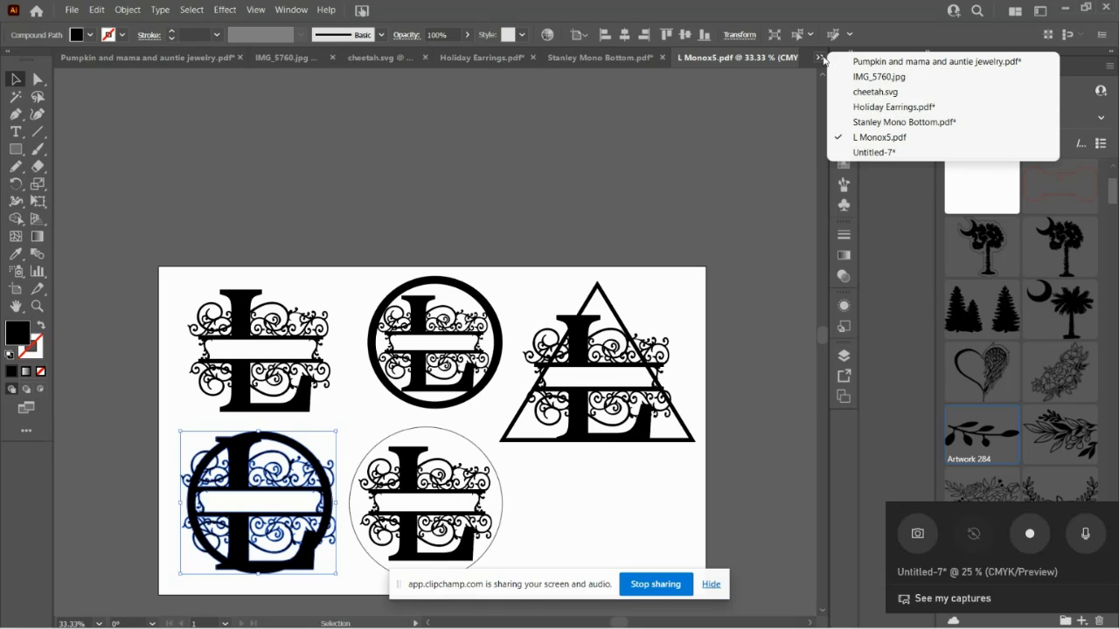
{"action": "left_click", "coordinate": [859, 155]}
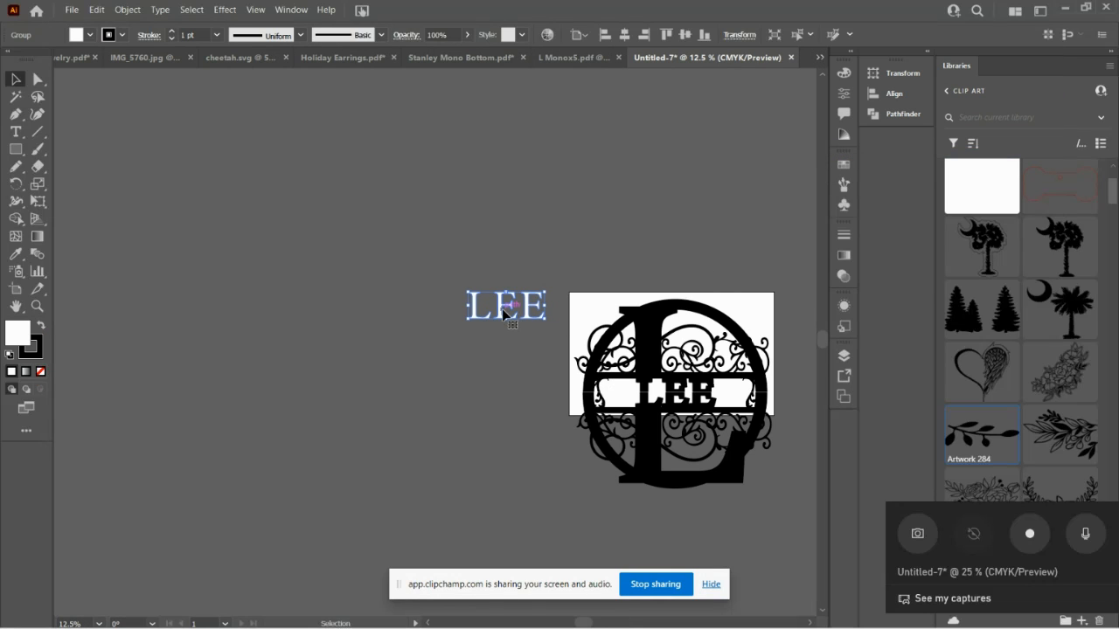
{"action": "key", "text": "ctrl+v"}
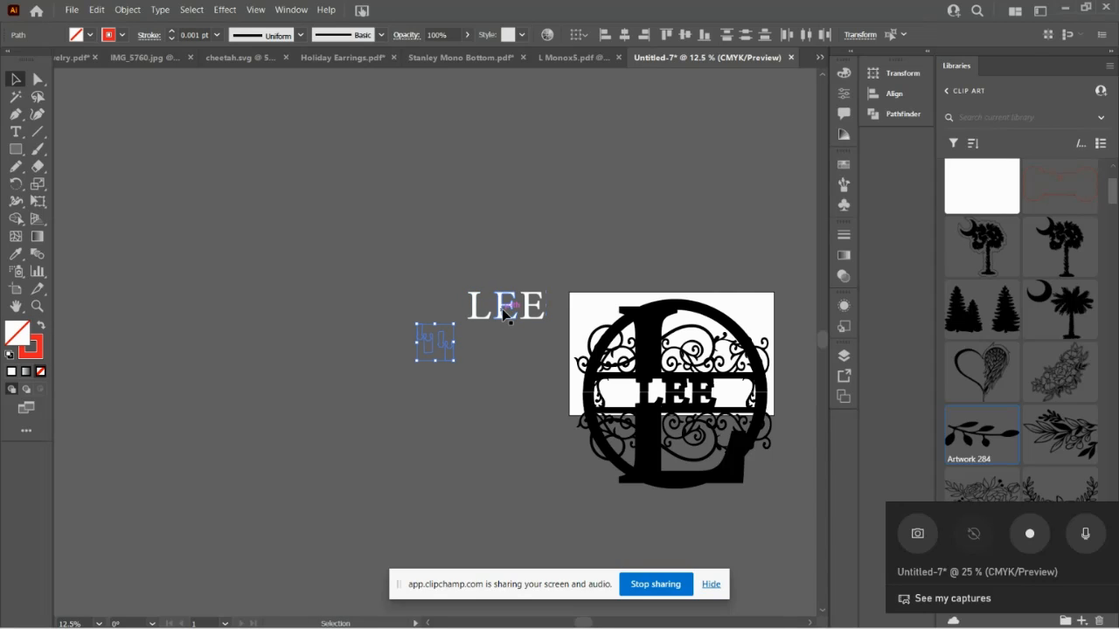
- Place the pasted connector outlines at the artboard's upper-left corner and give them the default white fill and 1 pt black stroke
{"action": "left_click_drag", "start_coordinate": [439, 345], "coordinate": [516, 359]}
{"action": "left_click", "coordinate": [399, 345]}
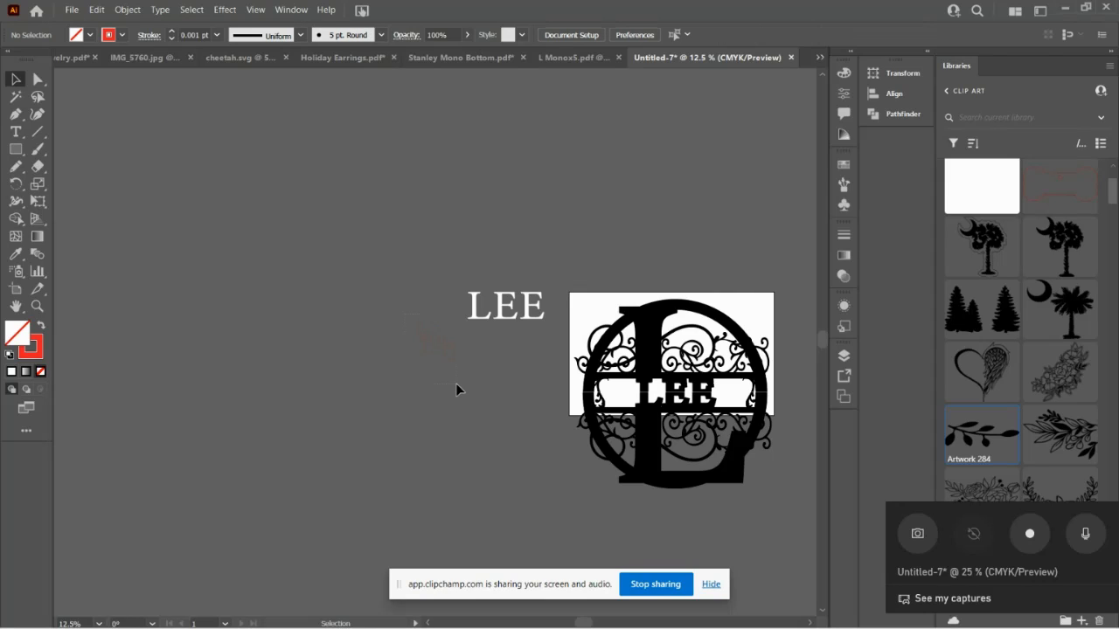
{"action": "left_click", "coordinate": [437, 339]}
{"action": "left_click_drag", "start_coordinate": [433, 342], "coordinate": [586, 316]}
{"action": "scroll", "coordinate": [585, 317], "scroll_direction": "up", "scroll_amount": 6}
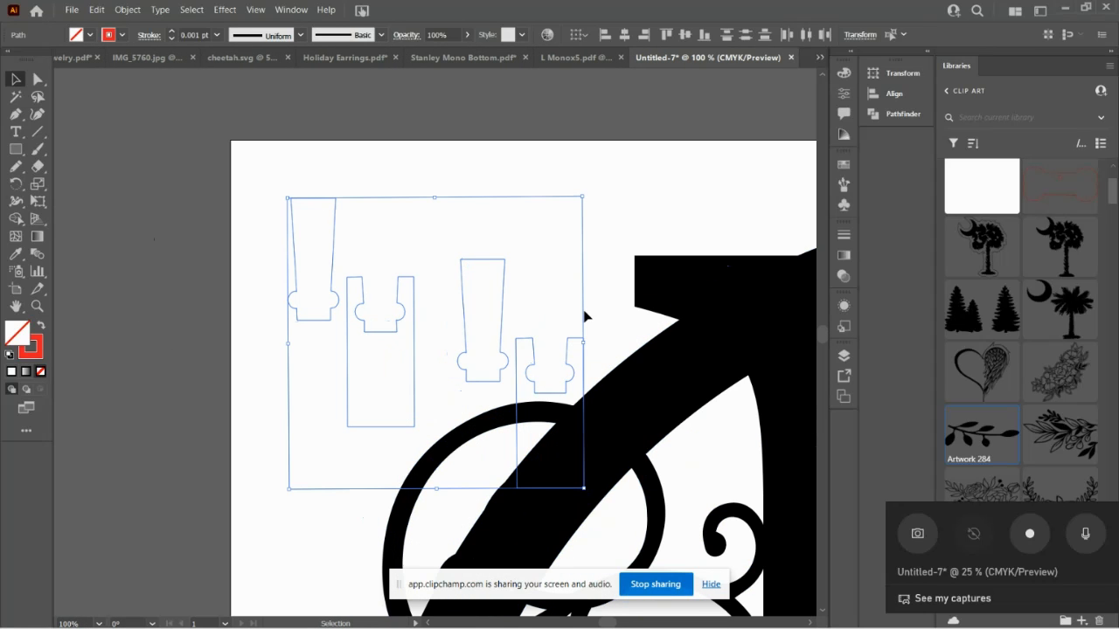
{"action": "left_click_drag", "start_coordinate": [535, 350], "coordinate": [525, 254]}
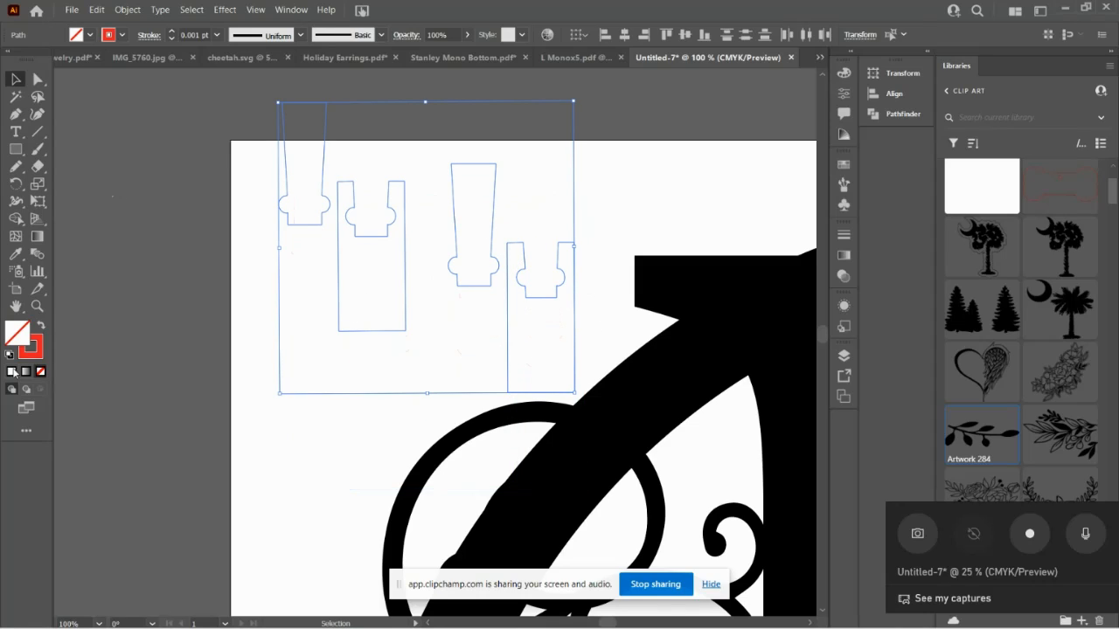
{"action": "left_click", "coordinate": [9, 354]}
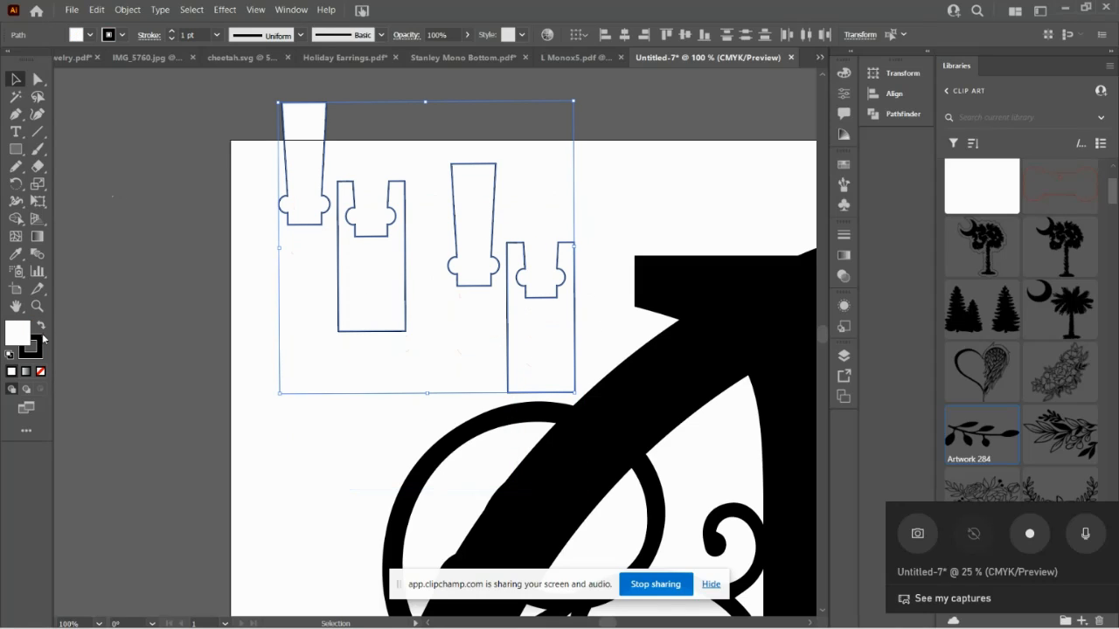
{"action": "left_click", "coordinate": [260, 341]}
- Place one socket piece on the ring's left side in the lower half, with its open end at the cut line
{"action": "scroll", "coordinate": [425, 262], "scroll_direction": "down", "scroll_amount": 3}
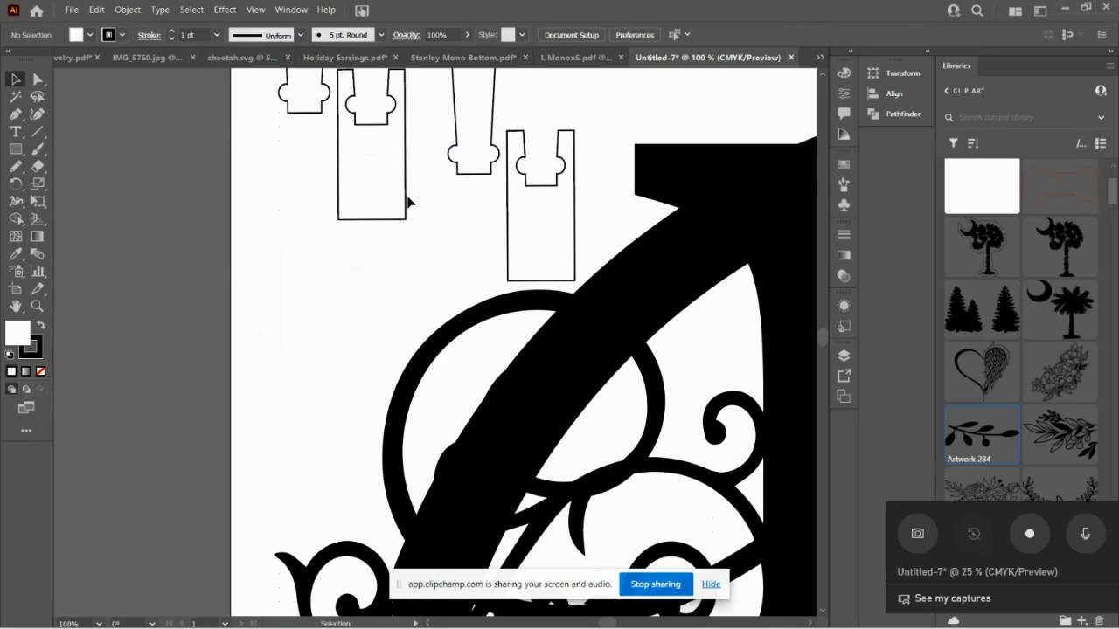
{"action": "left_click_drag", "start_coordinate": [407, 180], "coordinate": [500, 517]}
{"action": "scroll", "coordinate": [500, 518], "scroll_direction": "down", "scroll_amount": 15}
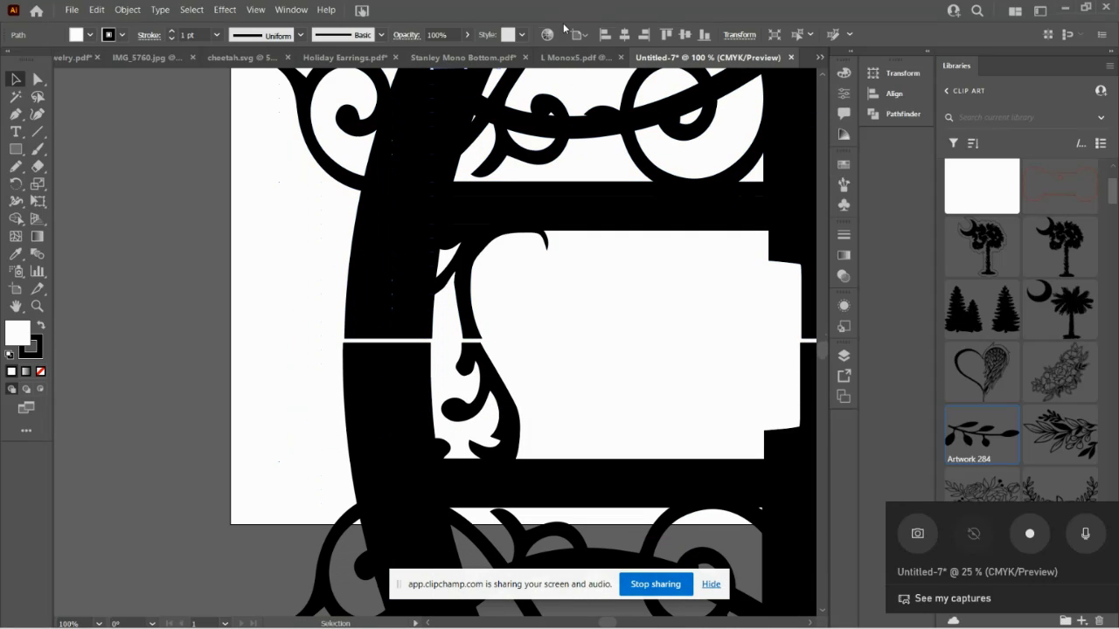
{"action": "scroll", "coordinate": [521, 341], "scroll_direction": "up", "scroll_amount": 2}
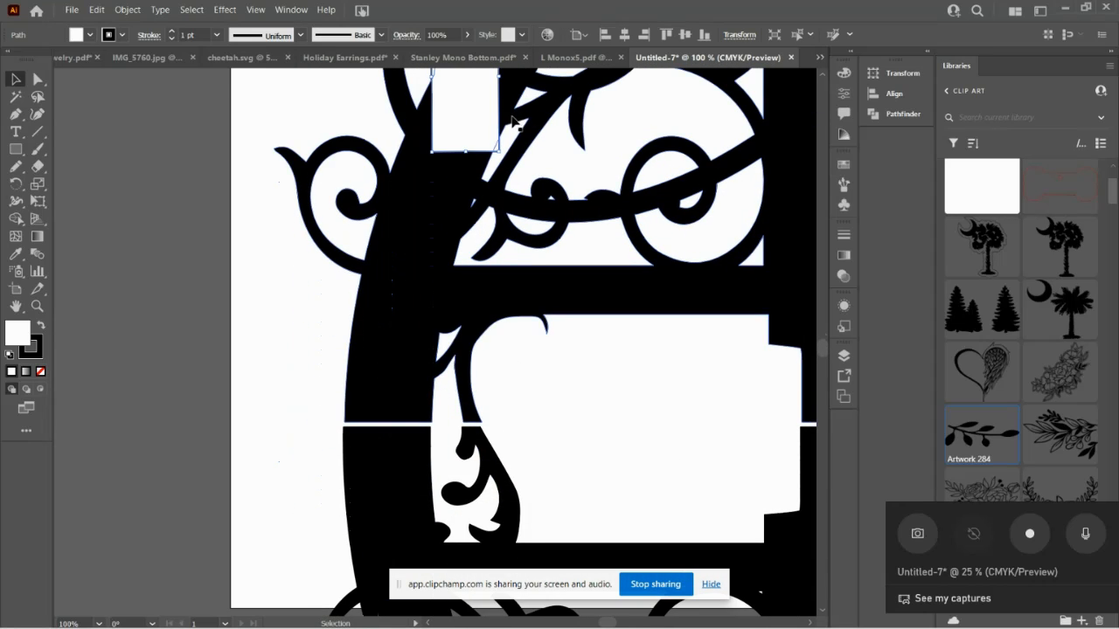
{"action": "left_click_drag", "start_coordinate": [498, 100], "coordinate": [427, 527]}
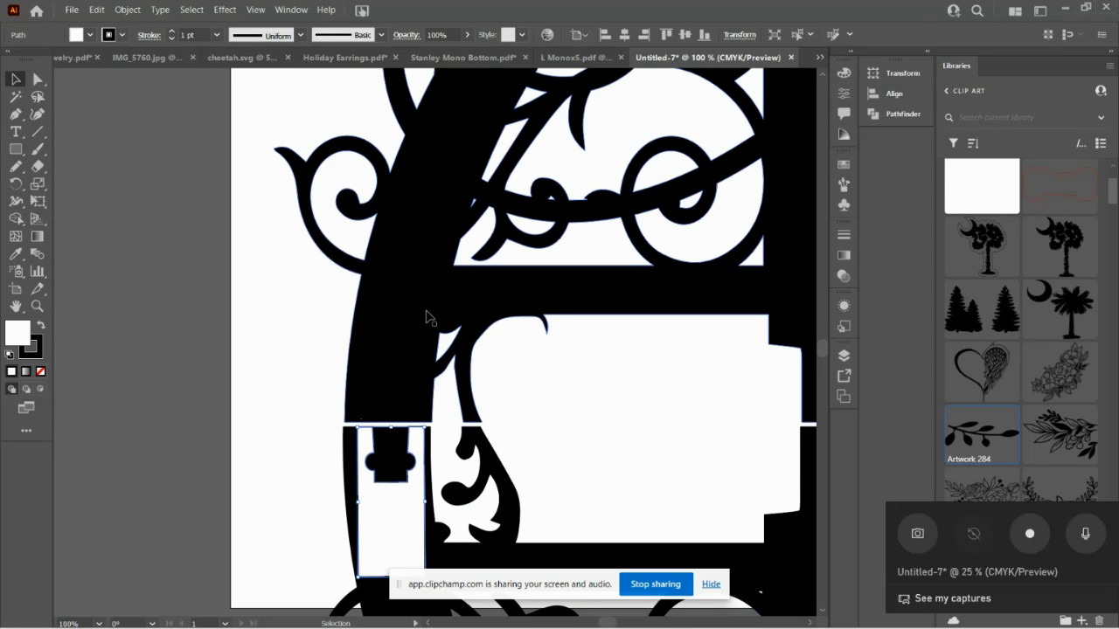
- Move one tapered tab piece across the cut line so its rounded end fits into the socket piece
{"action": "scroll", "coordinate": [427, 318], "scroll_direction": "up", "scroll_amount": 10}
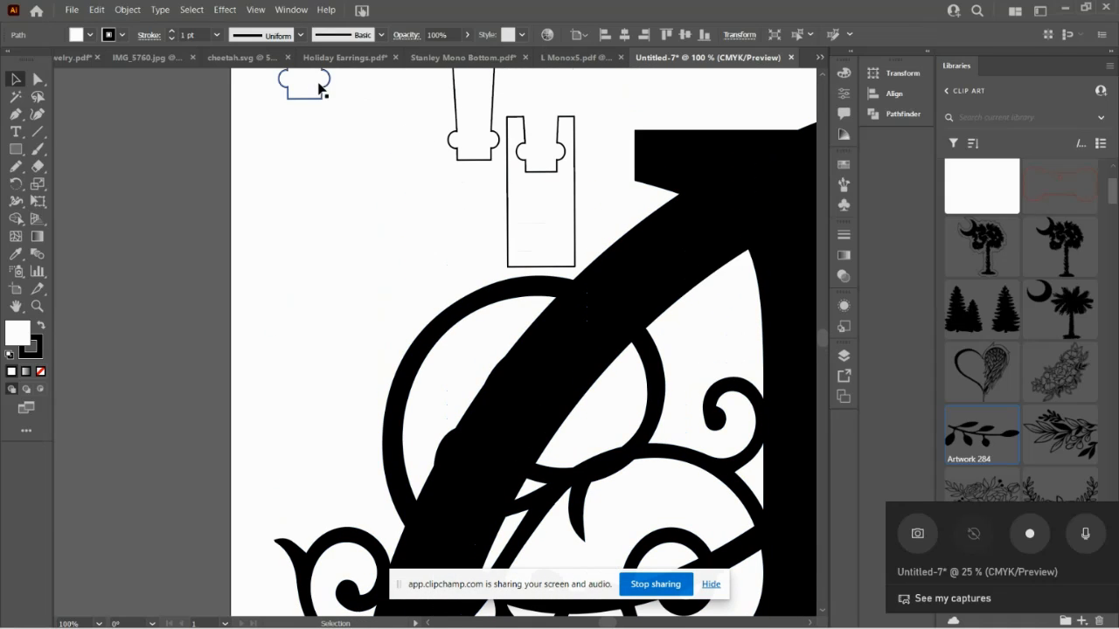
{"action": "left_click_drag", "start_coordinate": [322, 97], "coordinate": [398, 463]}
{"action": "scroll", "coordinate": [432, 420], "scroll_direction": "down", "scroll_amount": 3}
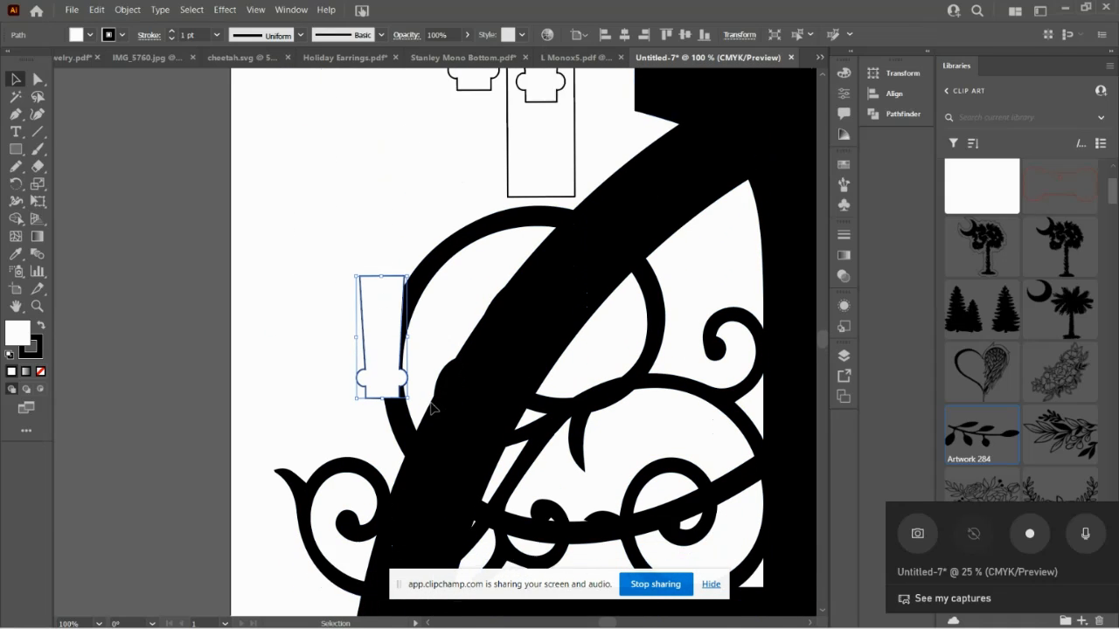
{"action": "mouse_move", "coordinate": [392, 194]}
{"action": "left_mouse_down"}
{"action": "mouse_move", "coordinate": [440, 425]}
{"action": "mouse_move", "coordinate": [426, 446]}
{"action": "left_mouse_up"}
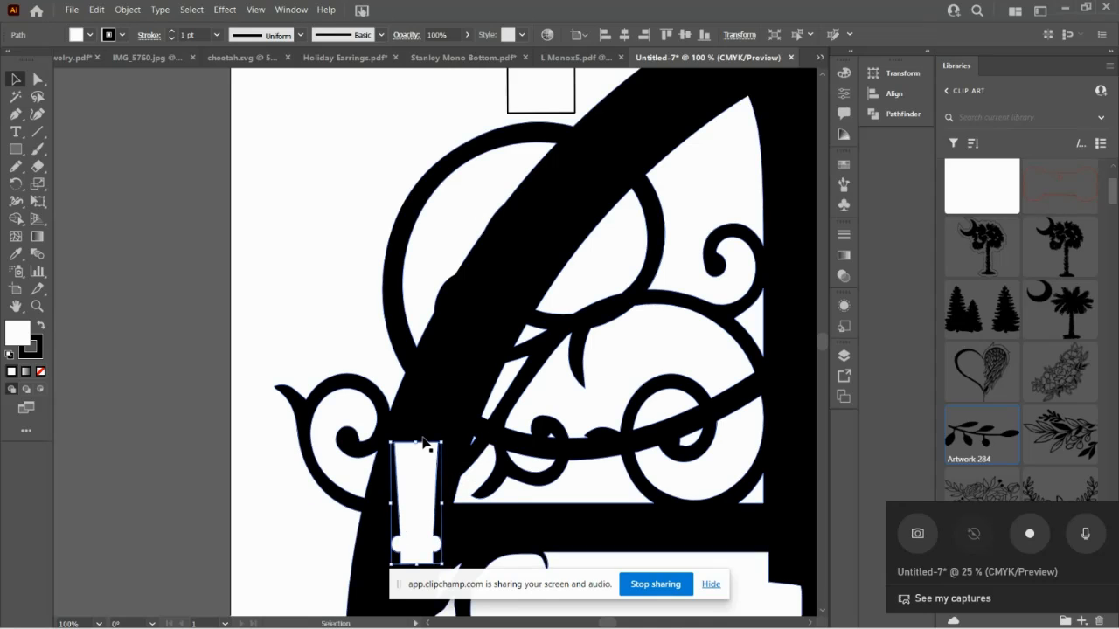
{"action": "scroll", "coordinate": [423, 435], "scroll_direction": "down", "scroll_amount": 2}
{"action": "scroll", "coordinate": [426, 436], "scroll_direction": "down", "scroll_amount": 2}
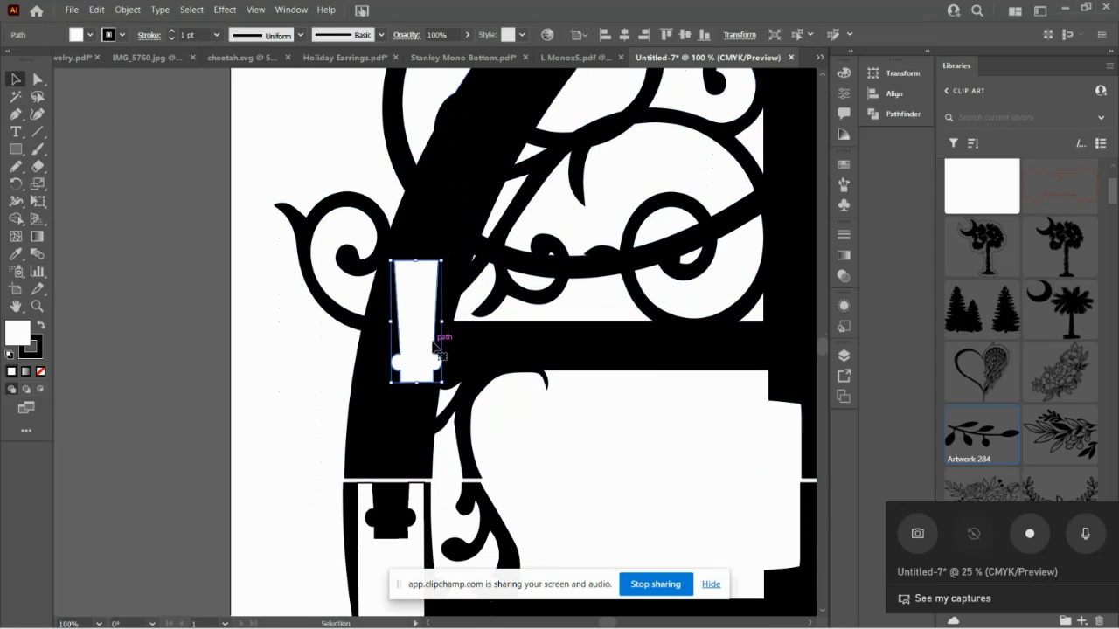
{"action": "left_click_drag", "start_coordinate": [437, 345], "coordinate": [409, 501]}
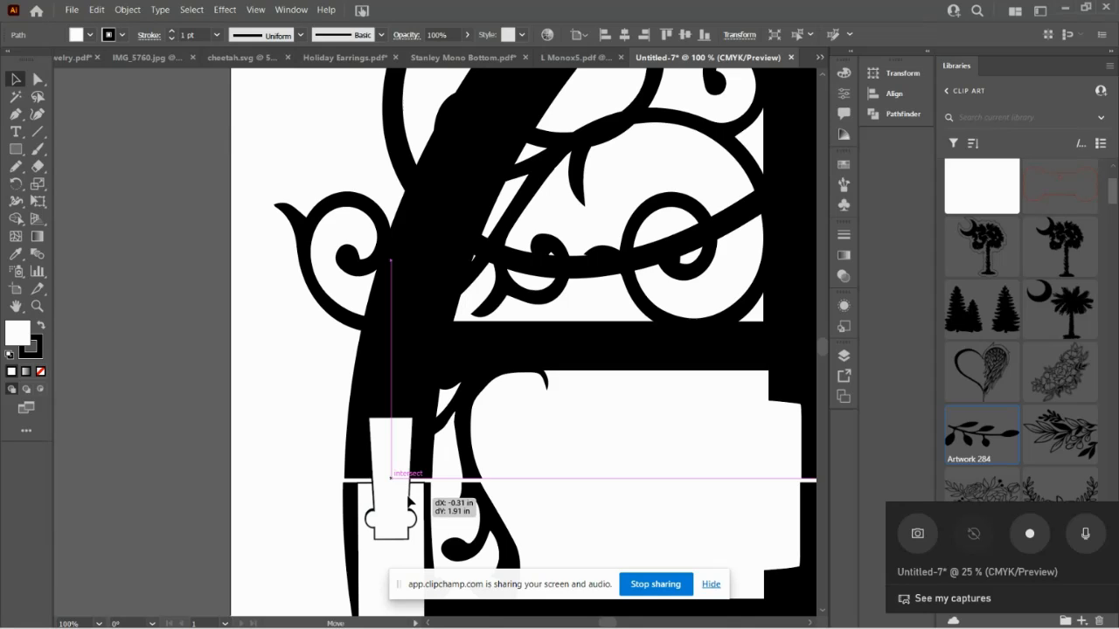
- Move the tab piece and the socket piece off the ring to the blank space left of the monogram
{"action": "left_click_drag", "start_coordinate": [409, 500], "coordinate": [296, 452]}
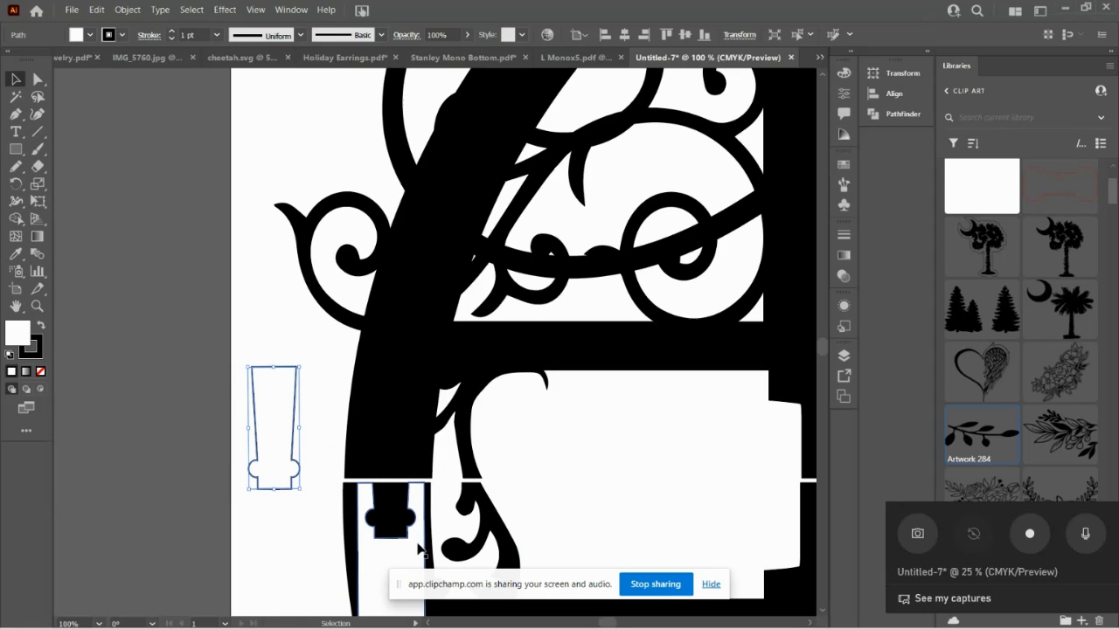
{"action": "left_click_drag", "start_coordinate": [420, 549], "coordinate": [225, 425]}
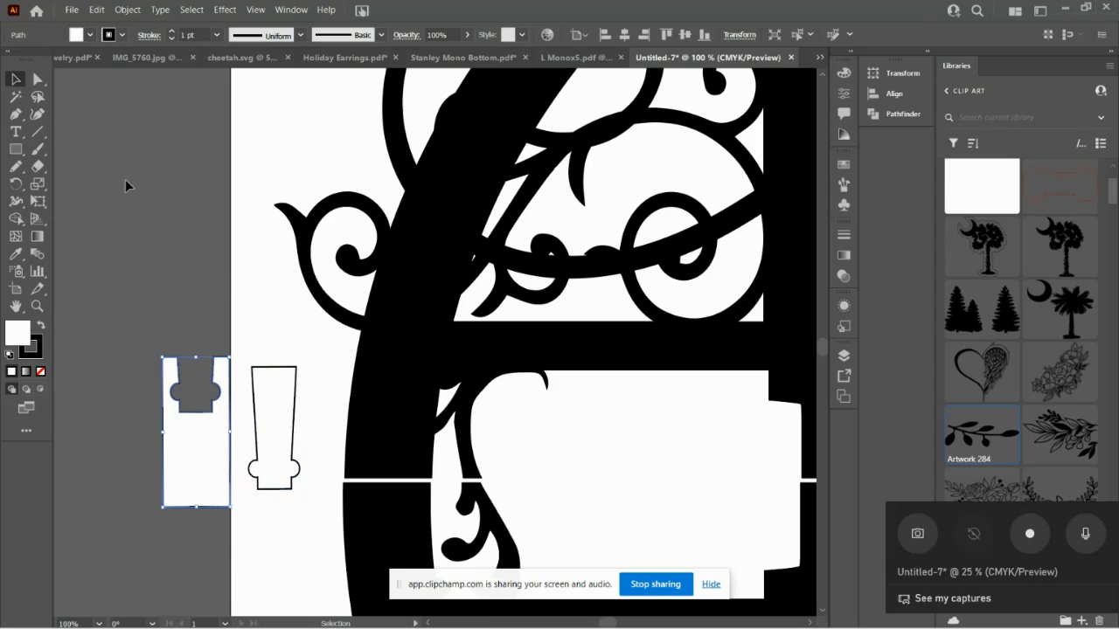
- Draw a tall narrow rectangle beside the artboard and a small circle centred on its left edge near the upper end
{"action": "left_click", "coordinate": [16, 149]}
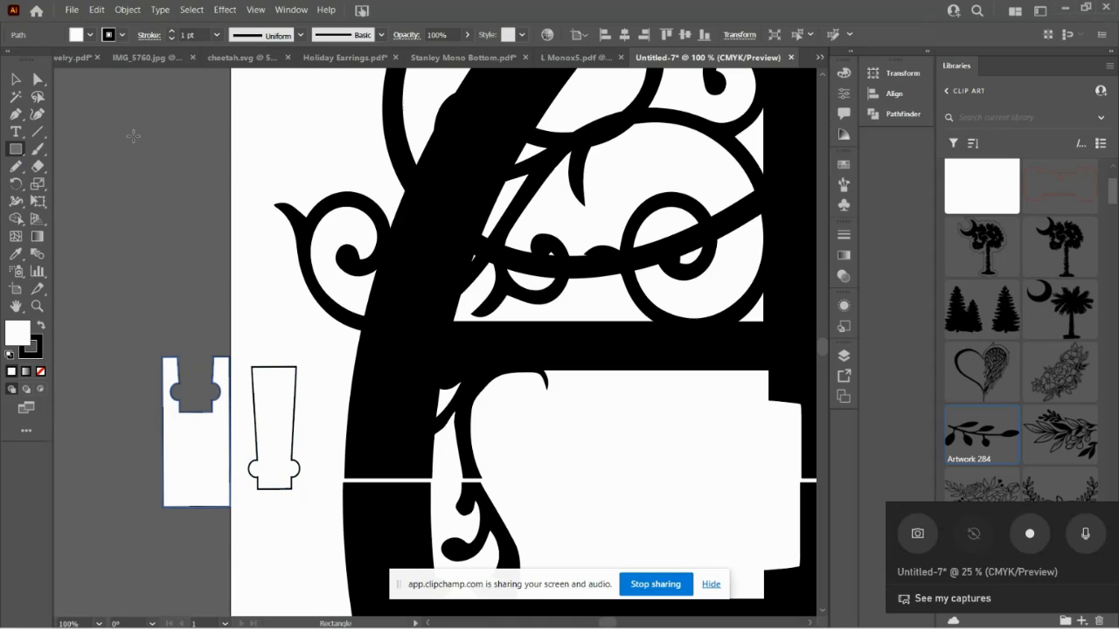
{"action": "mouse_move", "coordinate": [132, 138]}
{"action": "left_mouse_down"}
{"action": "mouse_move", "coordinate": [149, 270]}
{"action": "mouse_move", "coordinate": [184, 273]}
{"action": "left_mouse_up"}
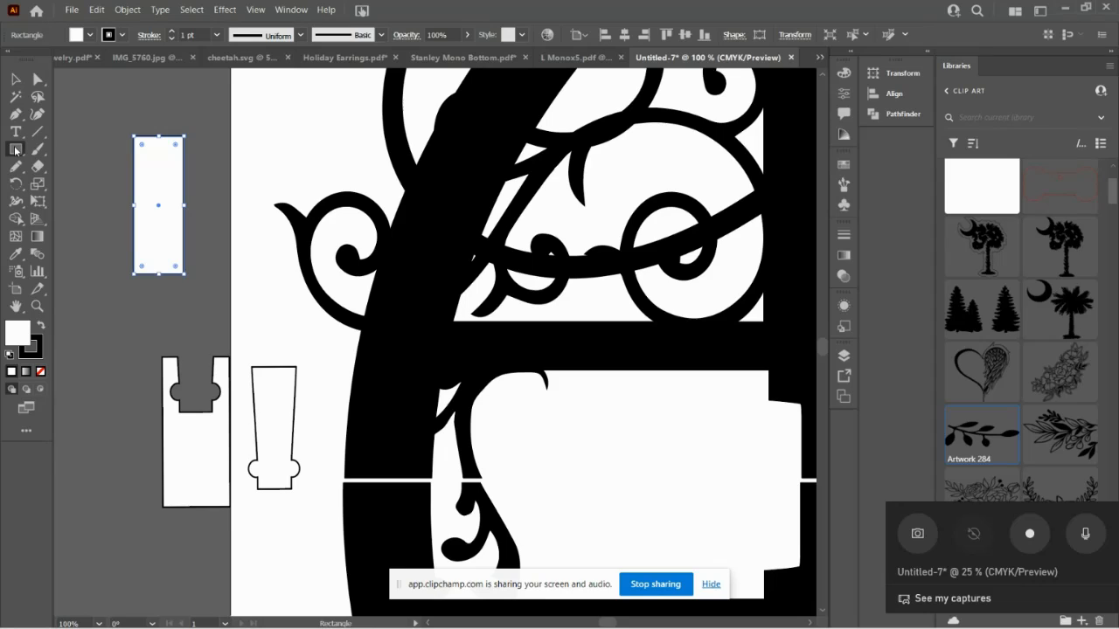
{"action": "left_click_drag", "start_coordinate": [15, 151], "coordinate": [77, 183]}
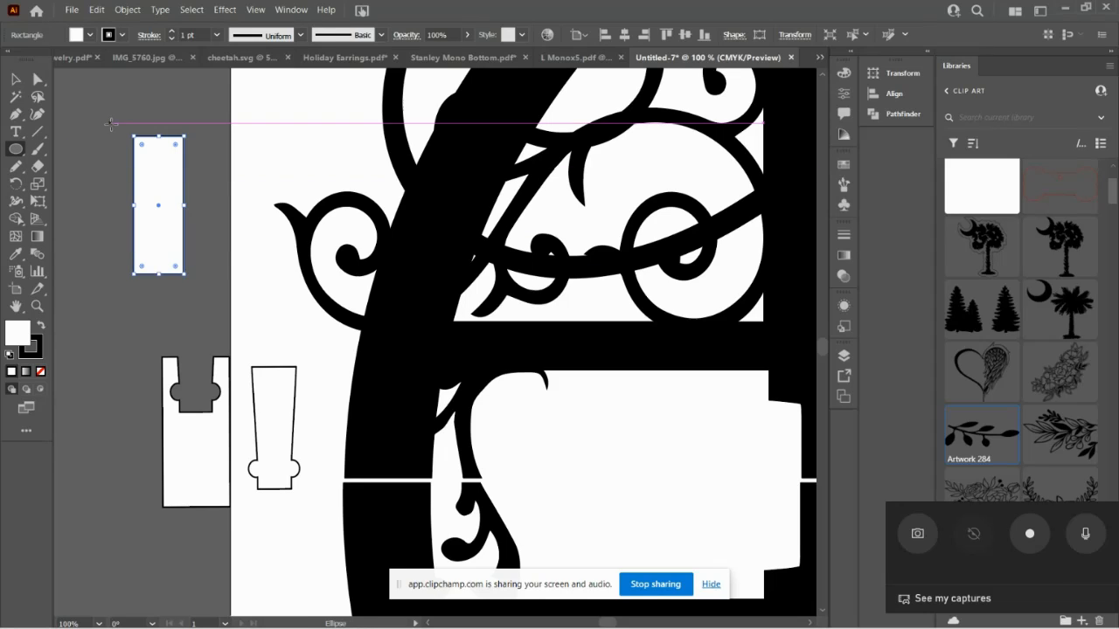
{"action": "left_click_drag", "start_coordinate": [121, 143], "coordinate": [145, 154]}
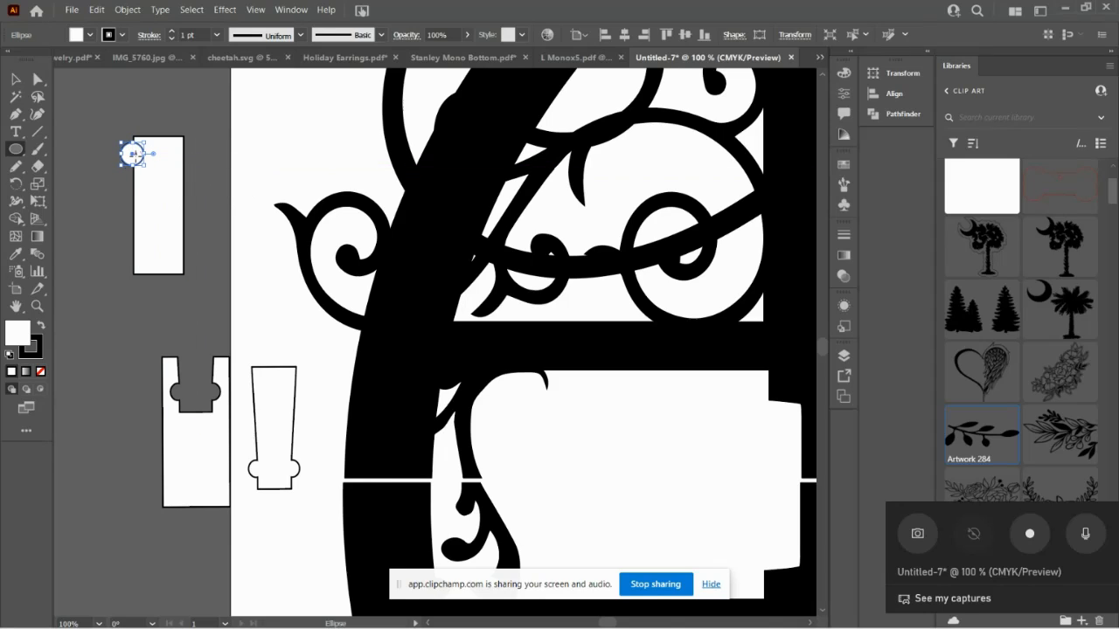
{"action": "key", "text": "v"}
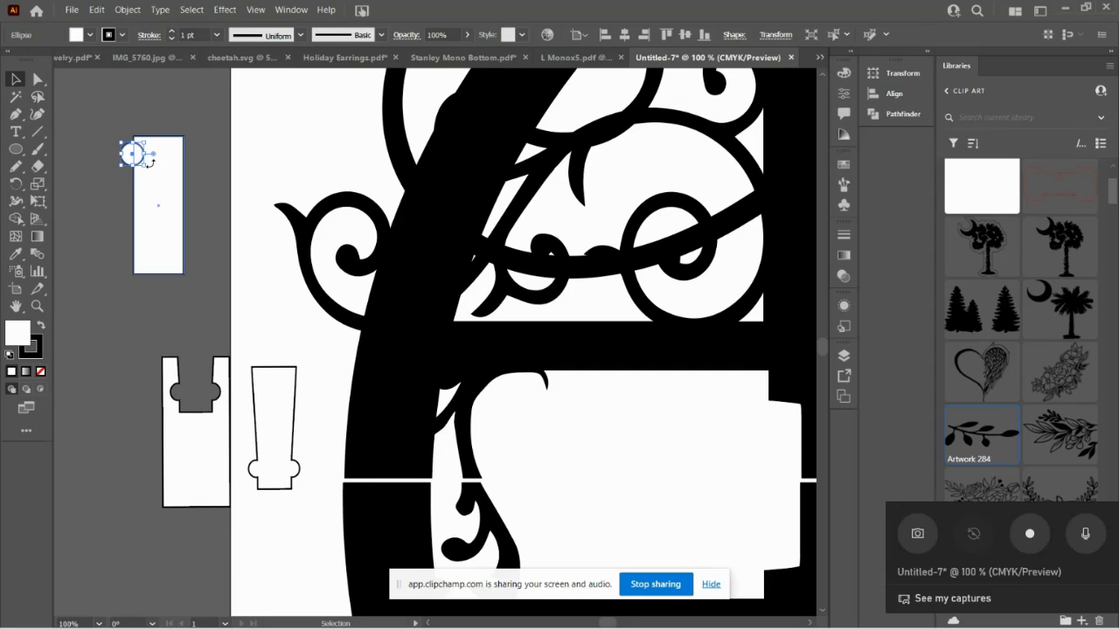
{"action": "left_click_drag", "start_coordinate": [146, 165], "coordinate": [137, 157]}
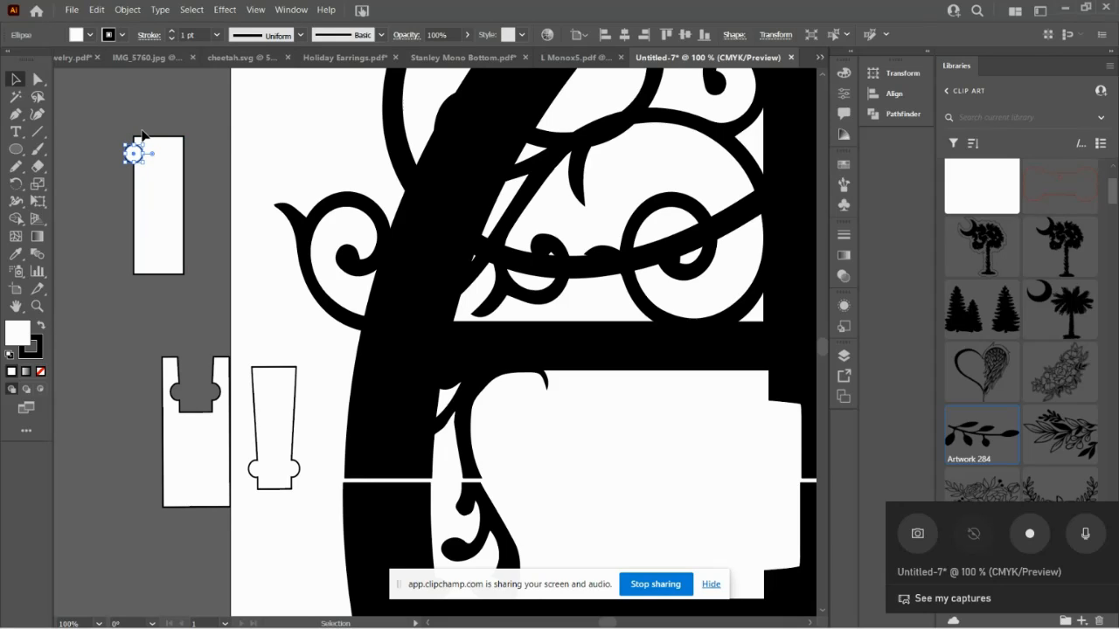
- Duplicate the small circle and centre the copy on the rectangle's right edge at the same height
{"action": "key", "text": "a"}
{"action": "key", "text": "ctrl+v"}
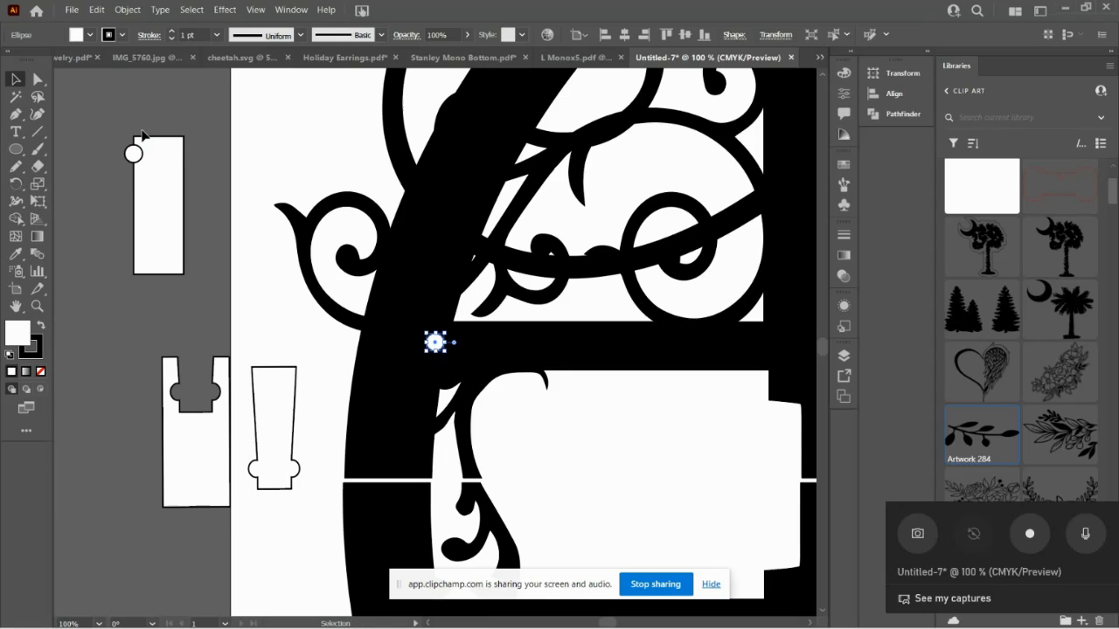
{"action": "left_click_drag", "start_coordinate": [437, 343], "coordinate": [184, 154]}
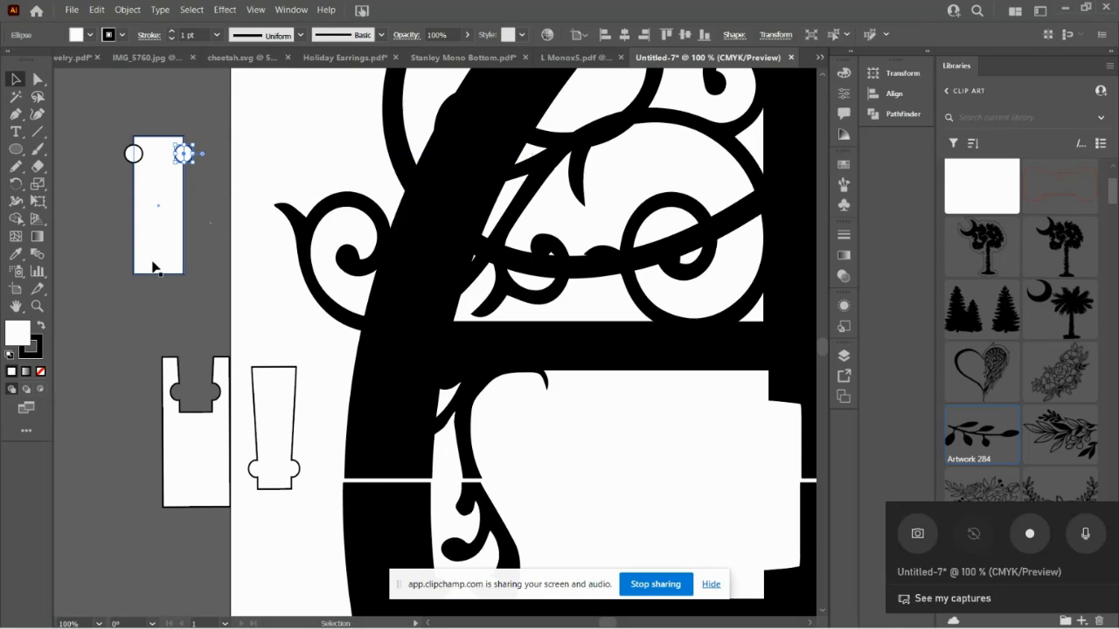
- Taper the new rectangle by moving its two lower corner points slightly outward
{"action": "left_click", "coordinate": [38, 79]}
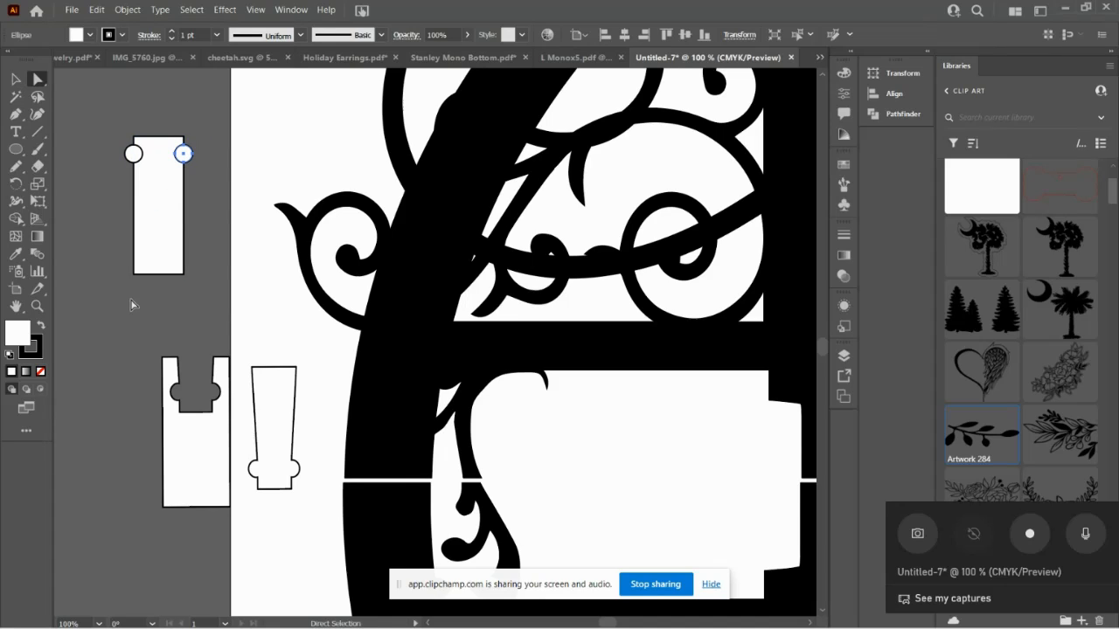
{"action": "left_click", "coordinate": [135, 274]}
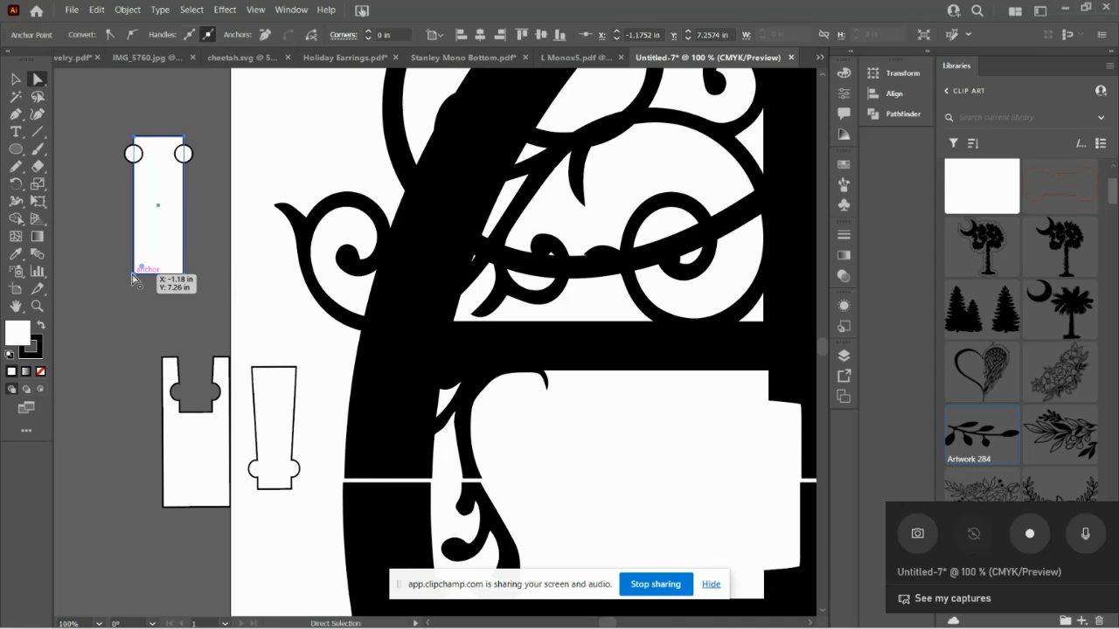
{"action": "left_click_drag", "start_coordinate": [134, 277], "coordinate": [193, 273]}
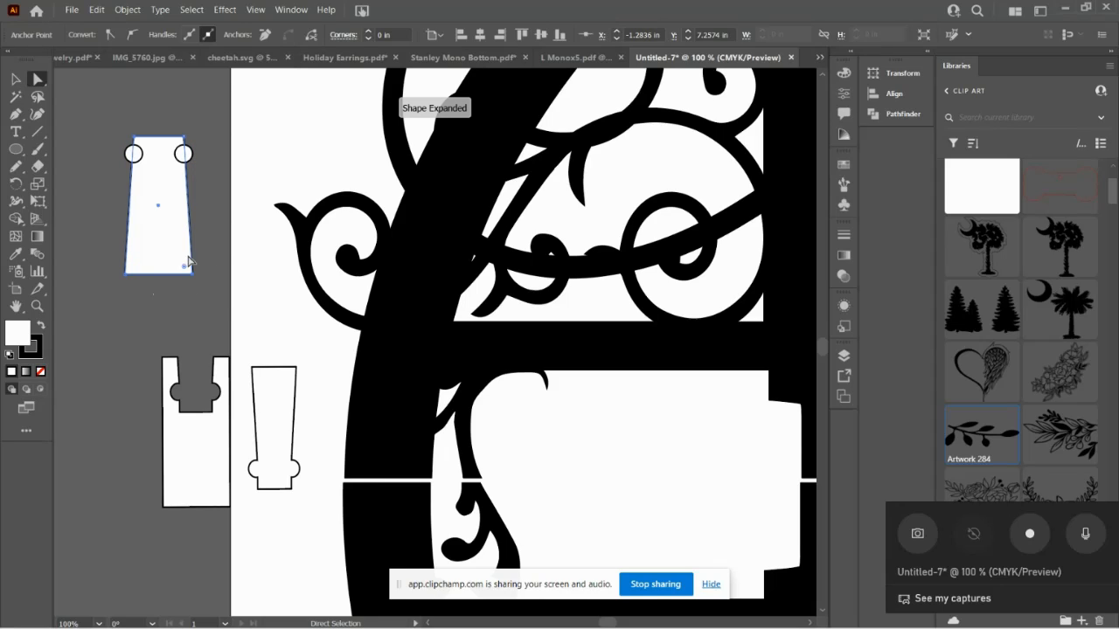
- Select the tapered rectangle together with its two circles and unite them into a single tab shape
{"action": "left_click", "coordinate": [133, 137]}
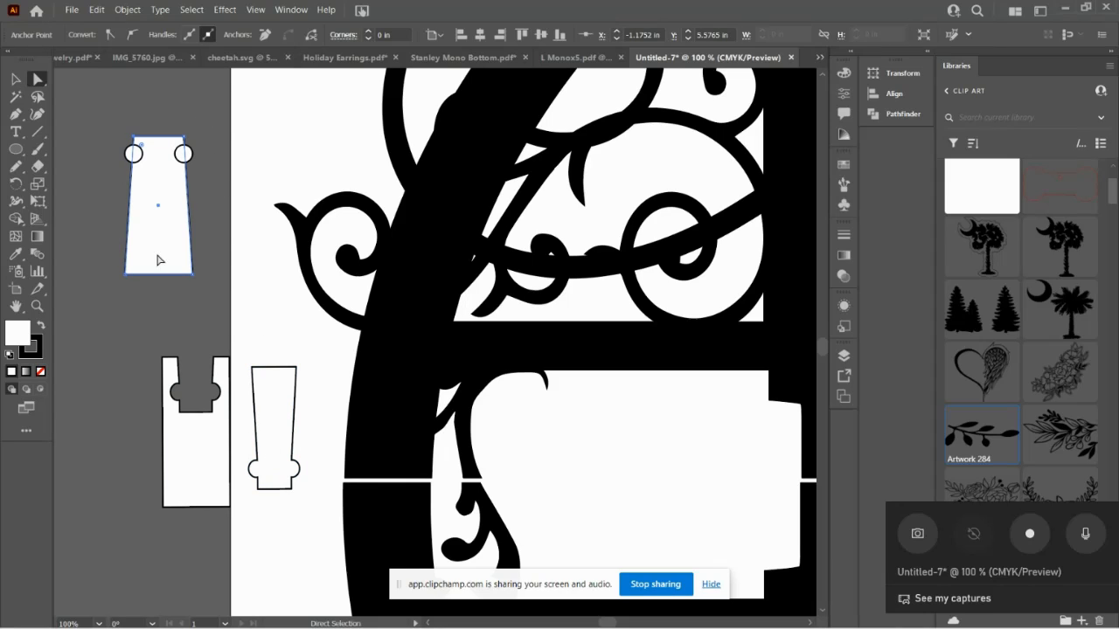
{"action": "left_click", "coordinate": [184, 184]}
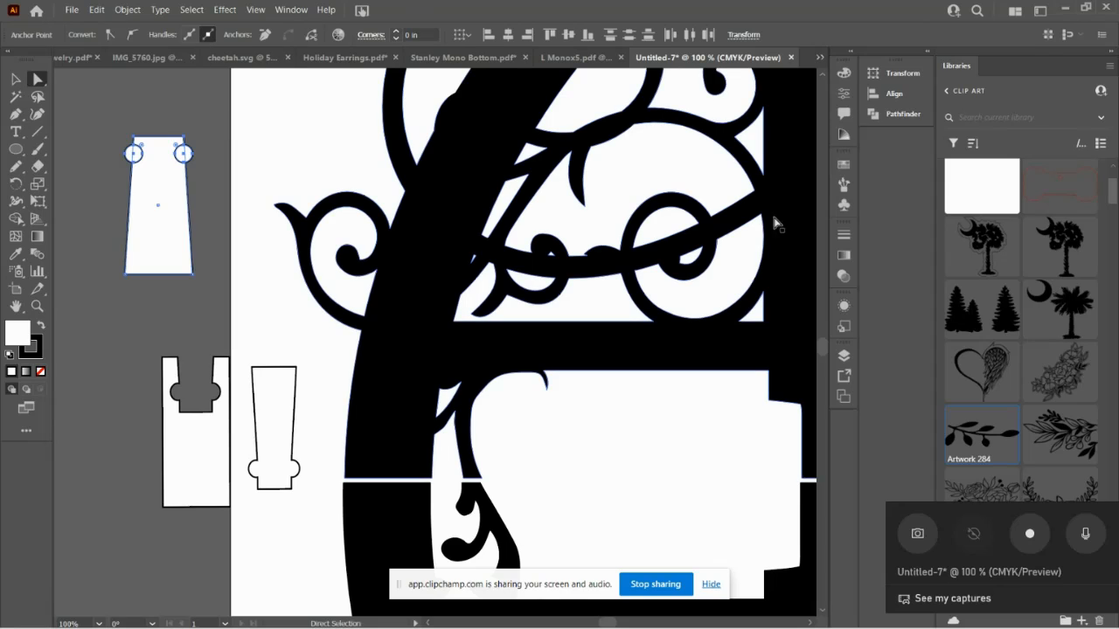
{"action": "left_click", "coordinate": [909, 115]}
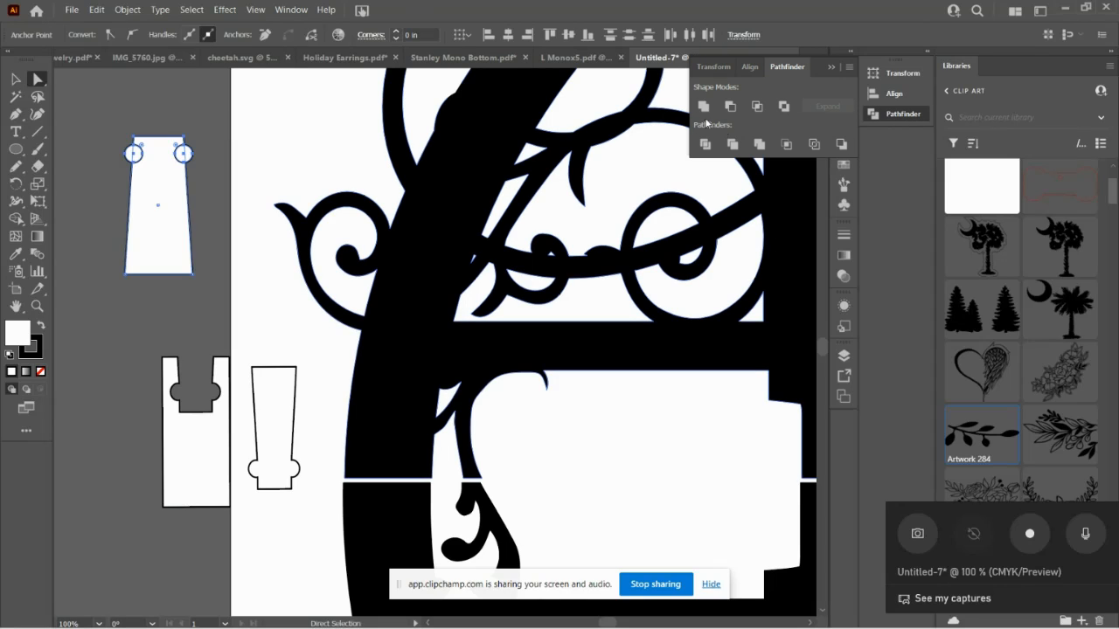
{"action": "left_click", "coordinate": [703, 107]}
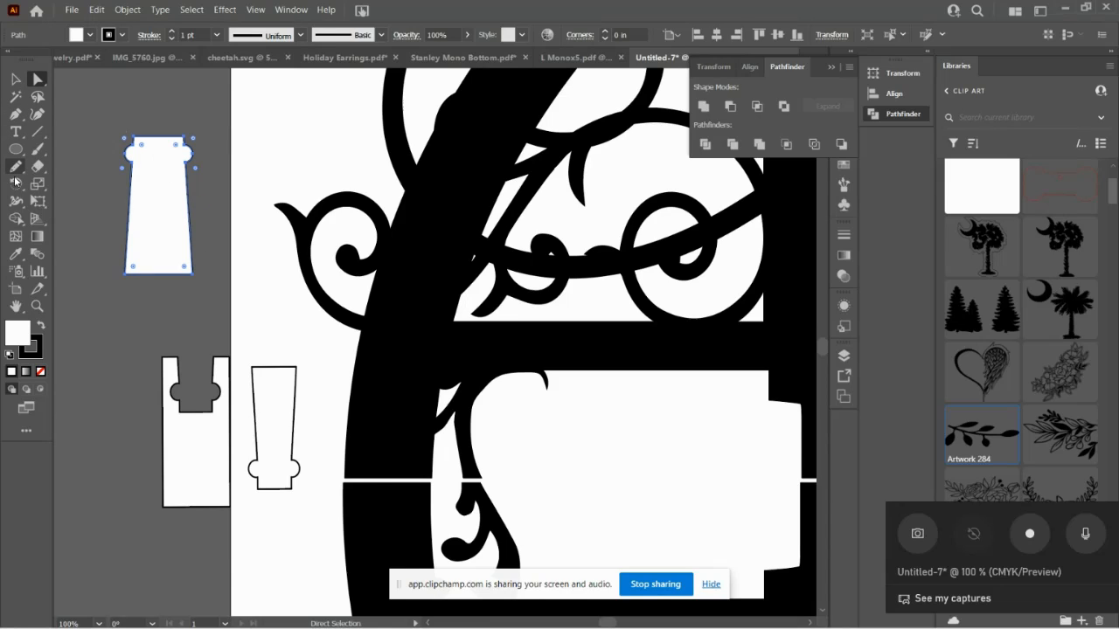
- Draw an upright rectangle about 1.65 in tall in the blank space below the united tab, beside the existing socket piece
{"action": "left_click", "coordinate": [16, 150]}
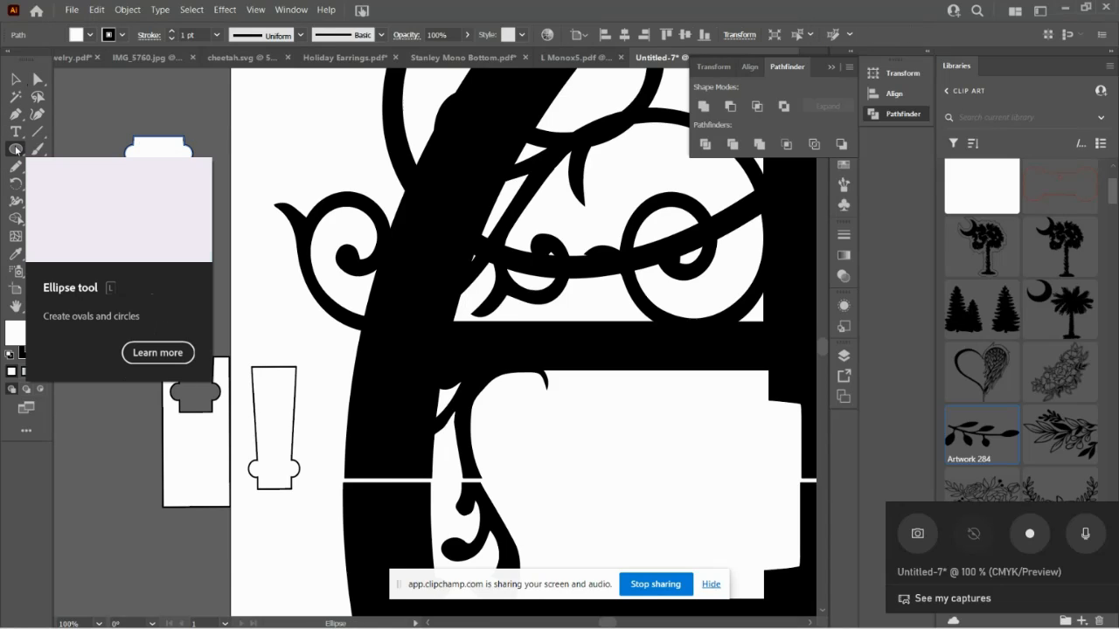
{"action": "left_click_drag", "start_coordinate": [21, 148], "coordinate": [80, 151]}
{"action": "left_click_drag", "start_coordinate": [75, 302], "coordinate": [134, 434]}
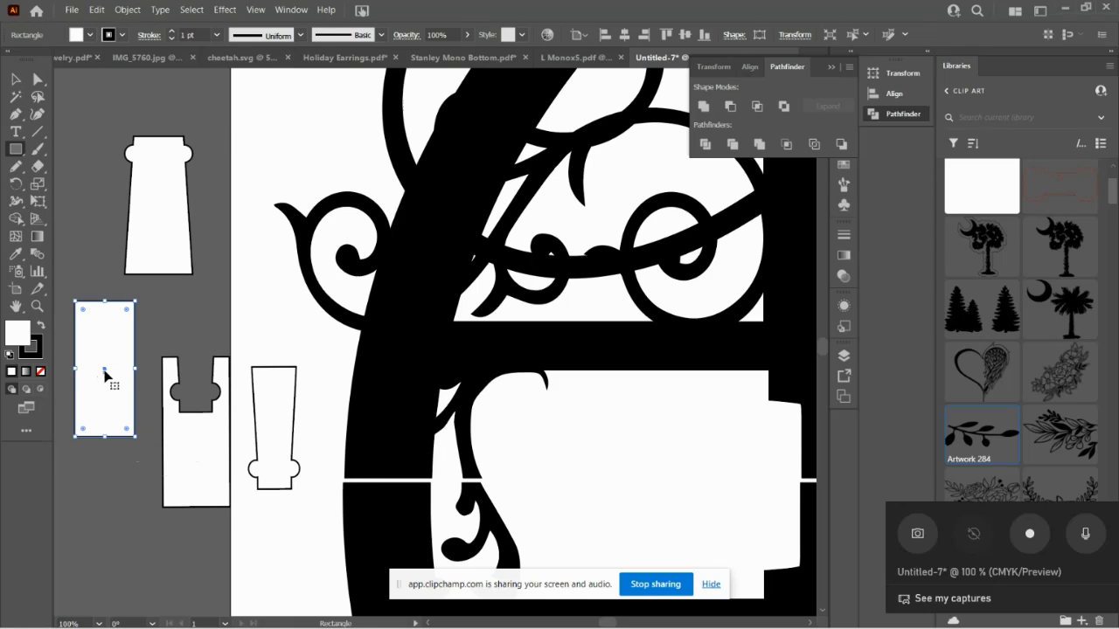
{"action": "mouse_move", "coordinate": [104, 373]}
{"action": "left_mouse_down"}
{"action": "mouse_move", "coordinate": [160, 194]}
{"action": "mouse_move", "coordinate": [100, 358]}
{"action": "mouse_move", "coordinate": [109, 389]}
{"action": "left_mouse_up"}
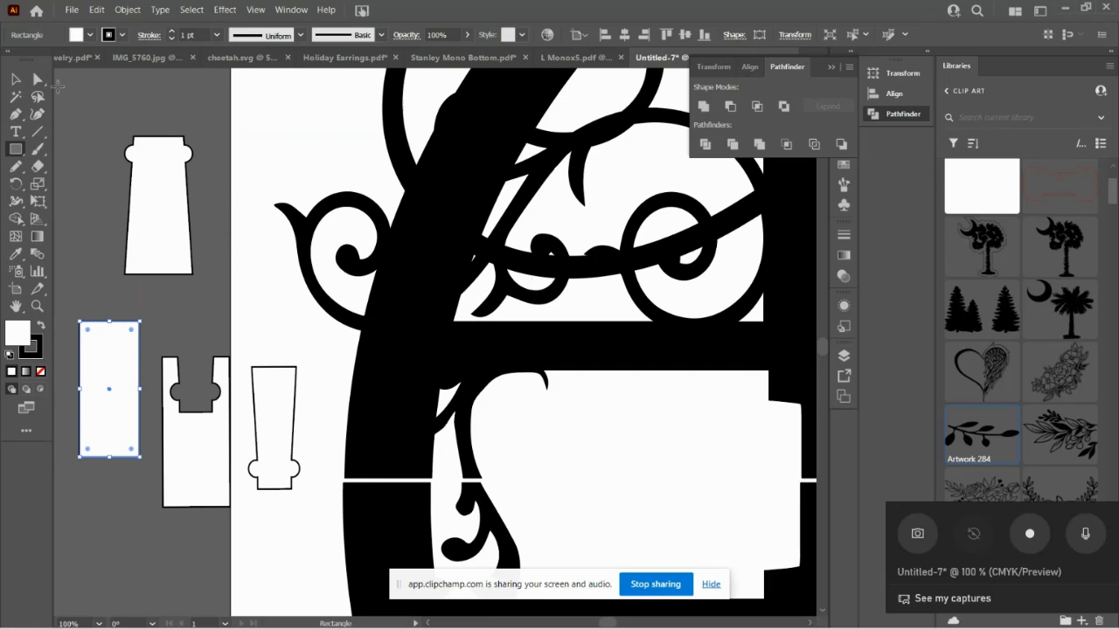
- Duplicate the united tab and rotate the copy upside down
{"action": "key", "text": "v"}
{"action": "left_click", "coordinate": [201, 208]}
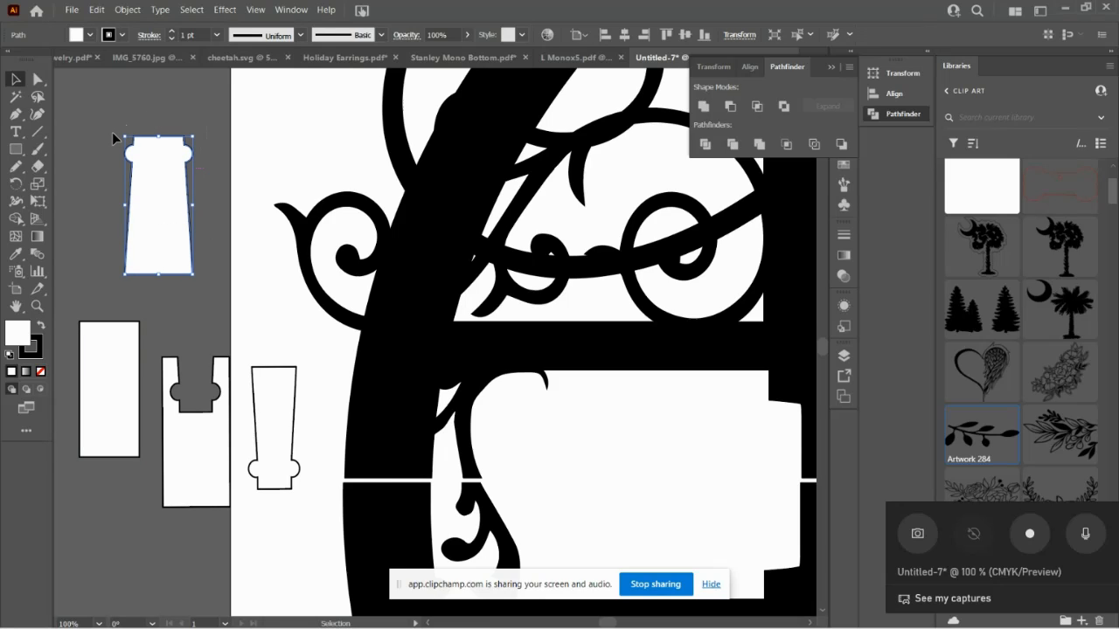
{"action": "key", "text": "a"}
{"action": "key", "text": "ctrl+v"}
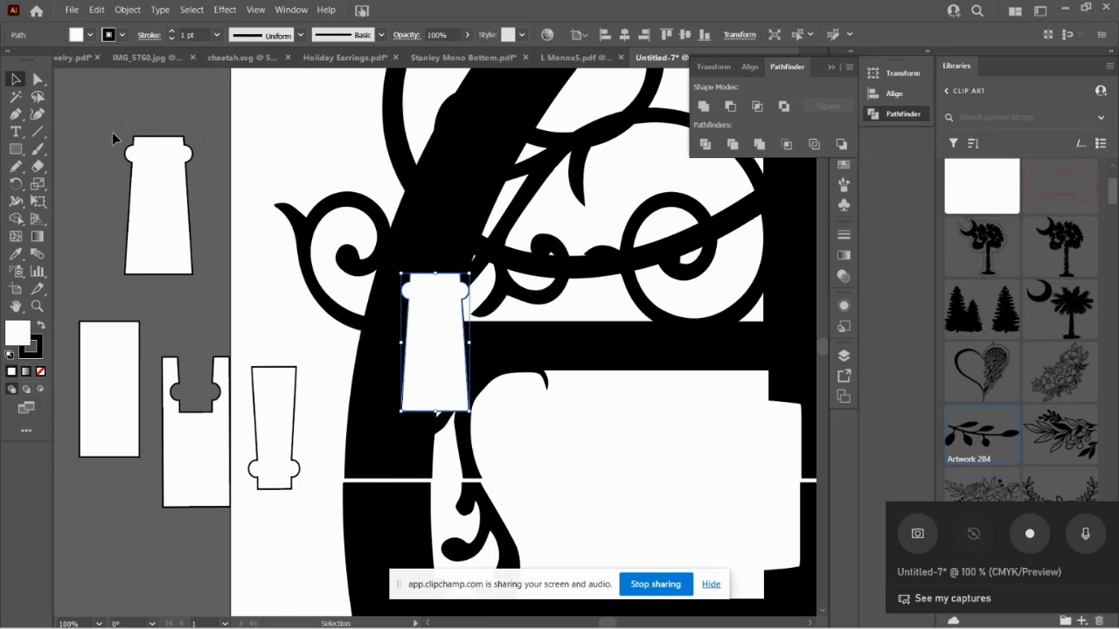
{"action": "key", "text": "v"}
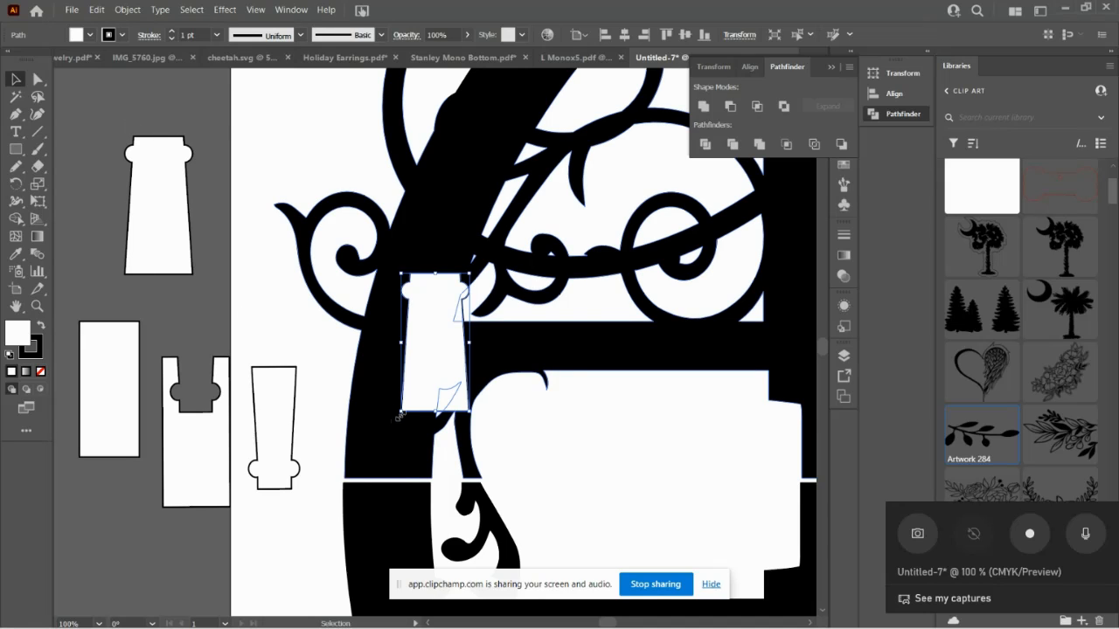
{"action": "left_click_drag", "start_coordinate": [393, 411], "coordinate": [470, 279]}
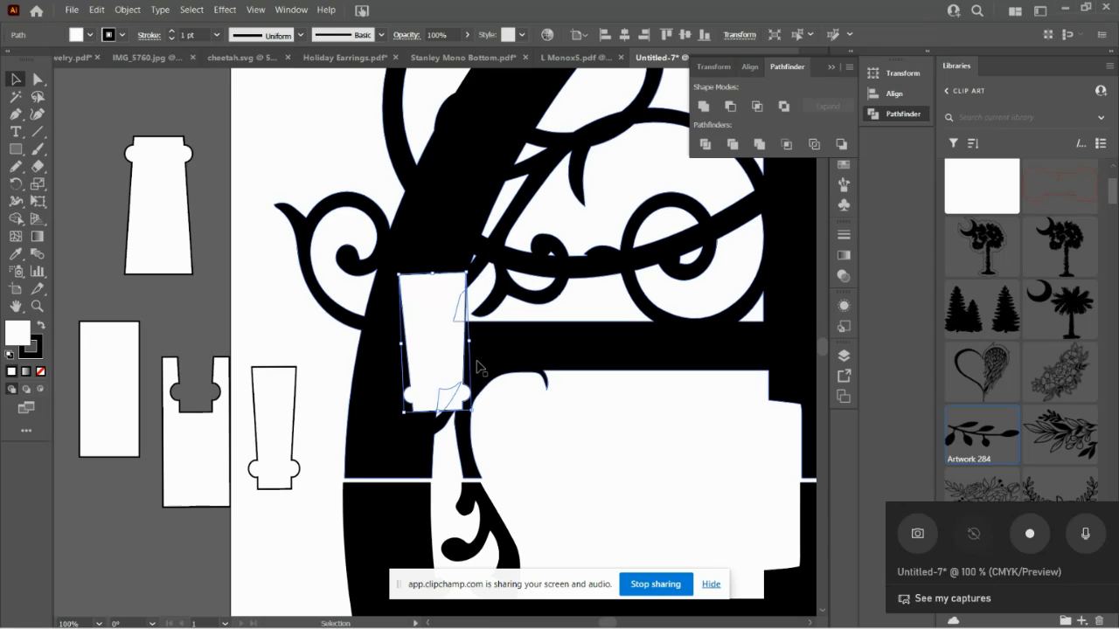
- Move the upside-down tab copy so its knobbed end overlaps the upper part of the new rectangle, and straighten it
{"action": "left_click_drag", "start_coordinate": [466, 368], "coordinate": [133, 323]}
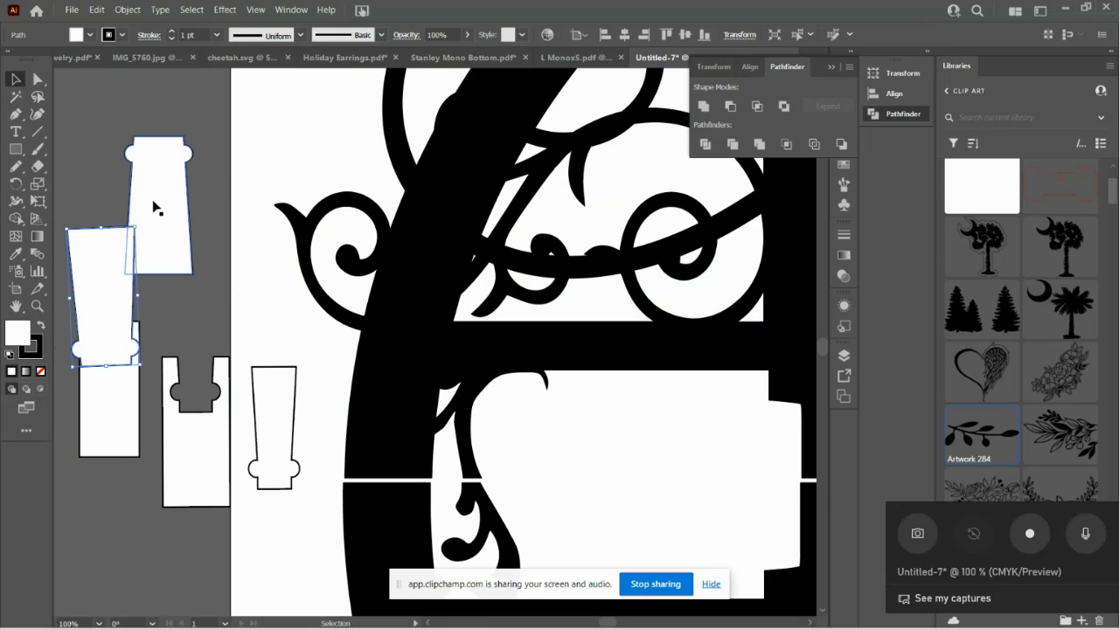
{"action": "left_click_drag", "start_coordinate": [140, 220], "coordinate": [142, 230]}
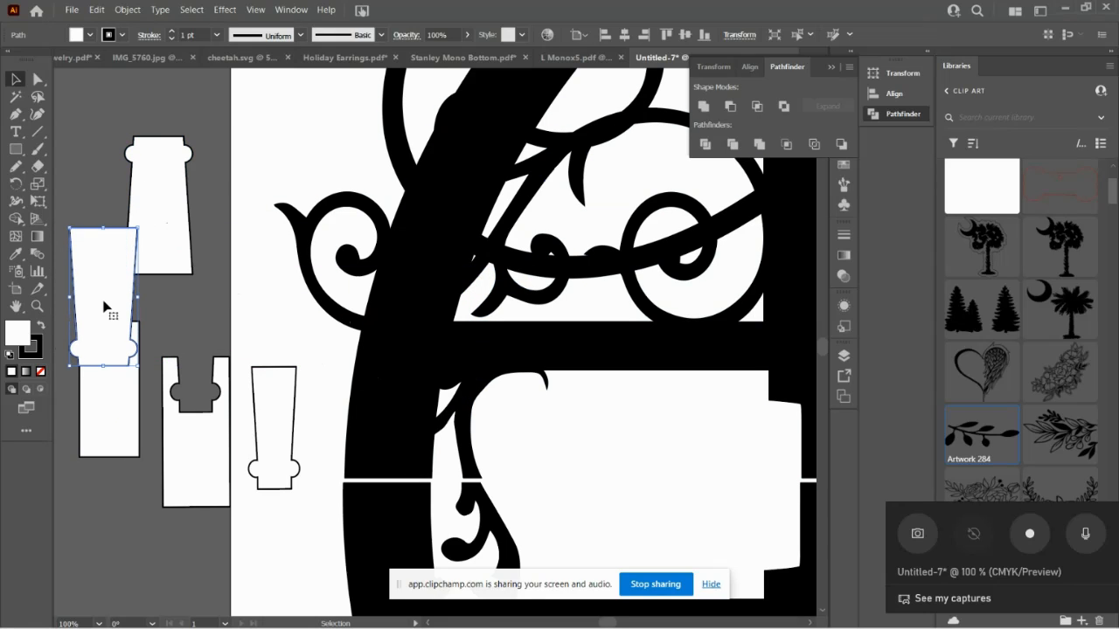
{"action": "left_click_drag", "start_coordinate": [133, 308], "coordinate": [138, 307]}
- Widen the new rectangle on both sides so it extends past the knobs of the overlapping tab
{"action": "left_click", "coordinate": [79, 414]}
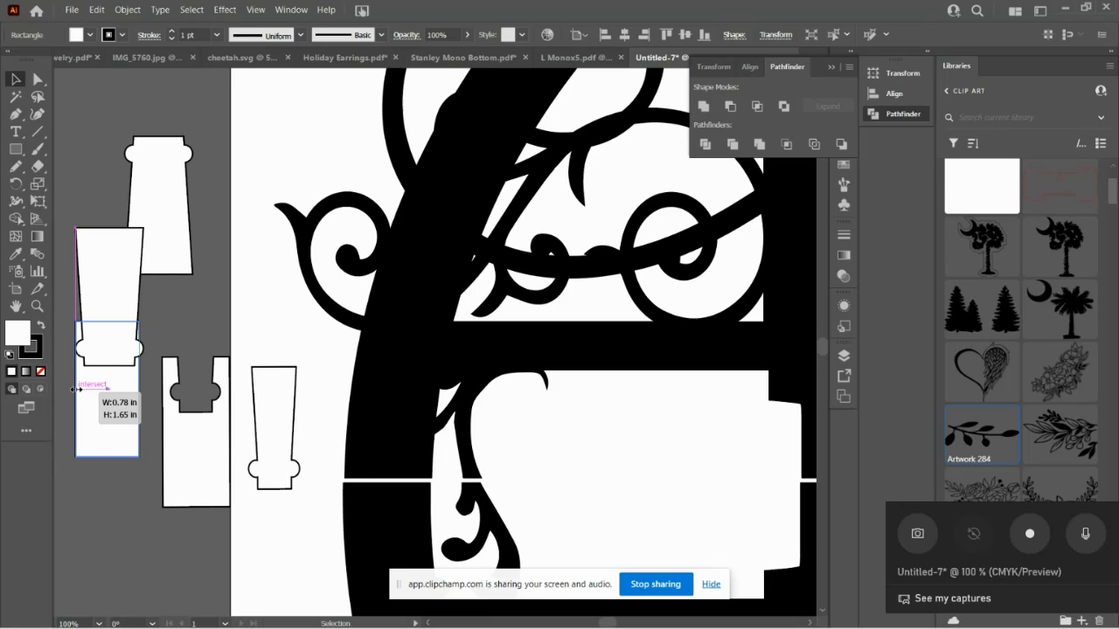
{"action": "left_click_drag", "start_coordinate": [75, 390], "coordinate": [67, 389]}
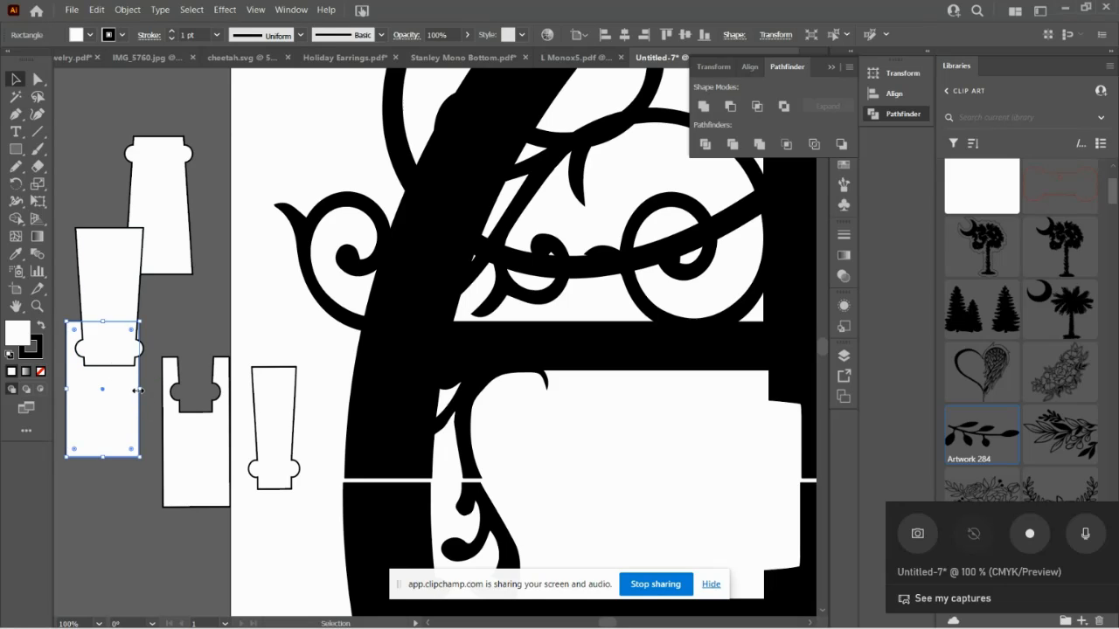
{"action": "left_click_drag", "start_coordinate": [138, 388], "coordinate": [155, 392]}
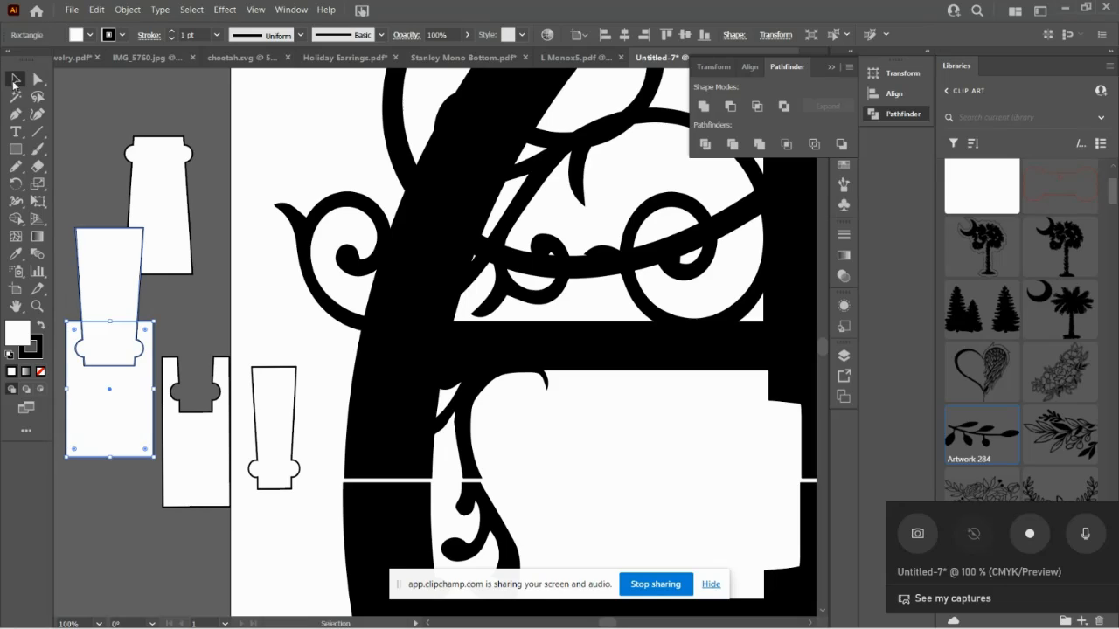
- Subtract the overlapping tab copy from the rectangle with Minus Front to cut out the socket
{"action": "left_click", "coordinate": [19, 83]}
{"action": "left_click_drag", "start_coordinate": [69, 304], "coordinate": [117, 399]}
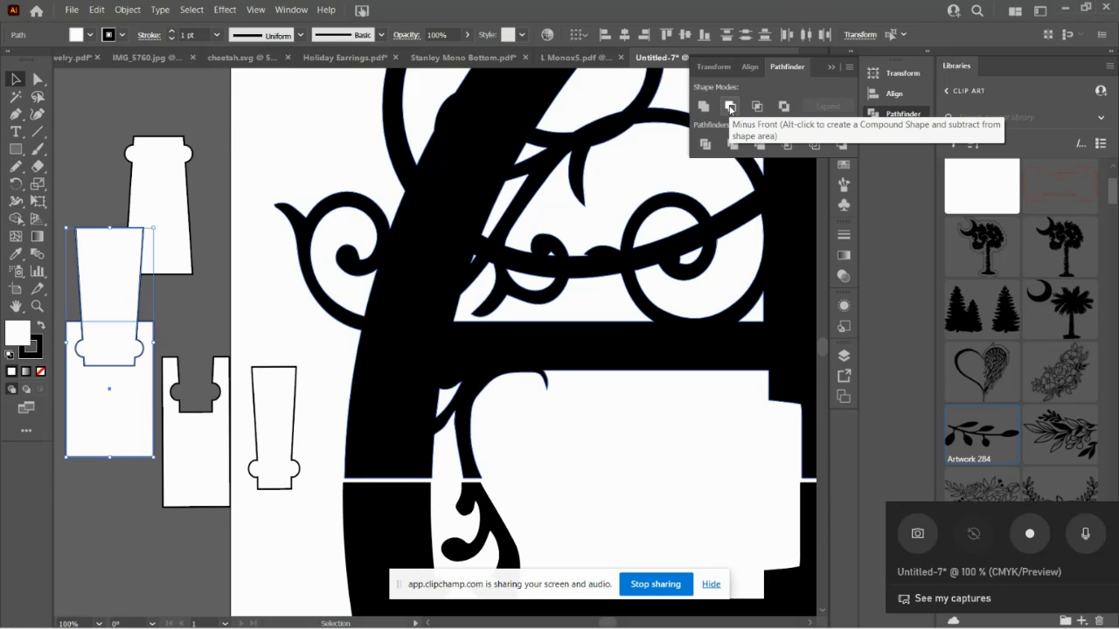
{"action": "left_click", "coordinate": [730, 106]}
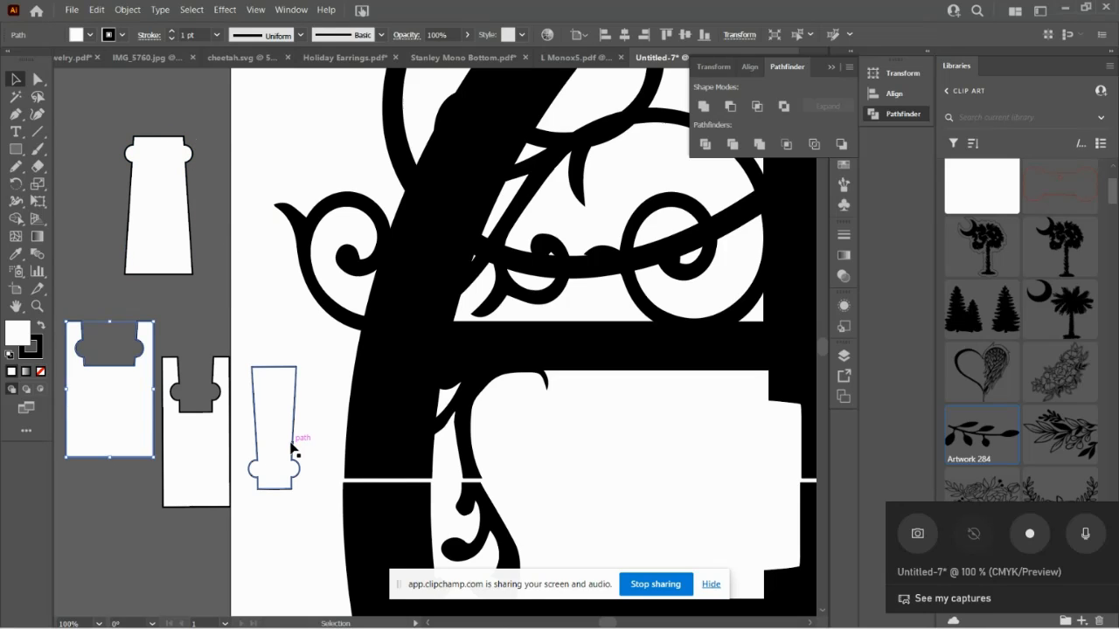
- Fit the smaller tab into its matching socket to check the joint, and move it back out beside the socket
{"action": "left_click_drag", "start_coordinate": [295, 444], "coordinate": [195, 482]}
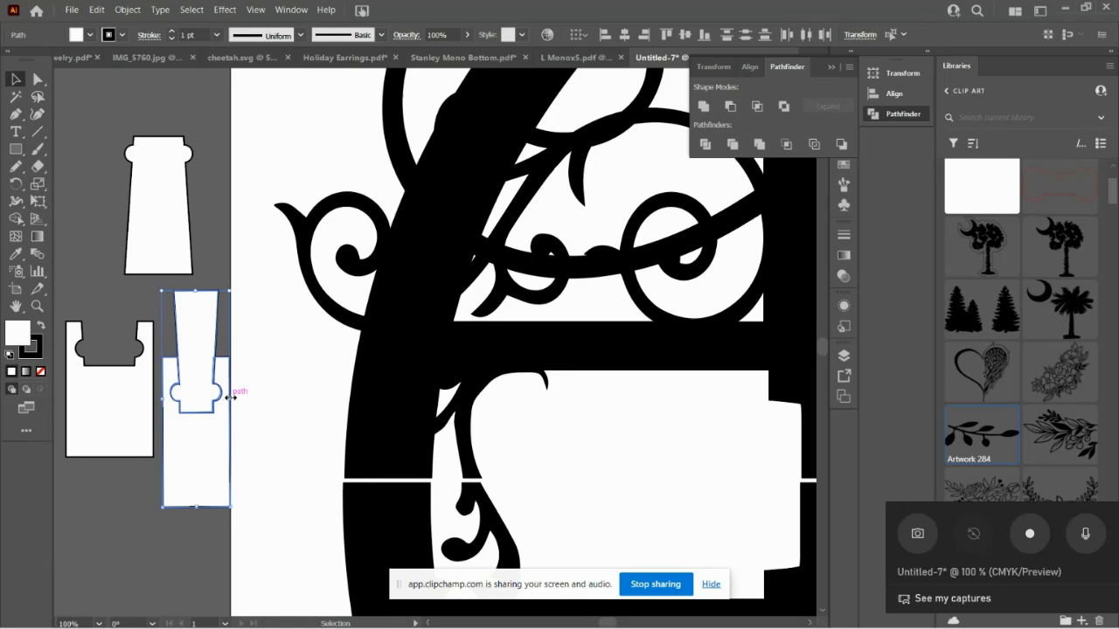
{"action": "mouse_move", "coordinate": [230, 395]}
{"action": "left_mouse_down"}
{"action": "mouse_move", "coordinate": [219, 394]}
{"action": "mouse_move", "coordinate": [251, 397]}
{"action": "mouse_move", "coordinate": [230, 396]}
{"action": "left_mouse_up"}
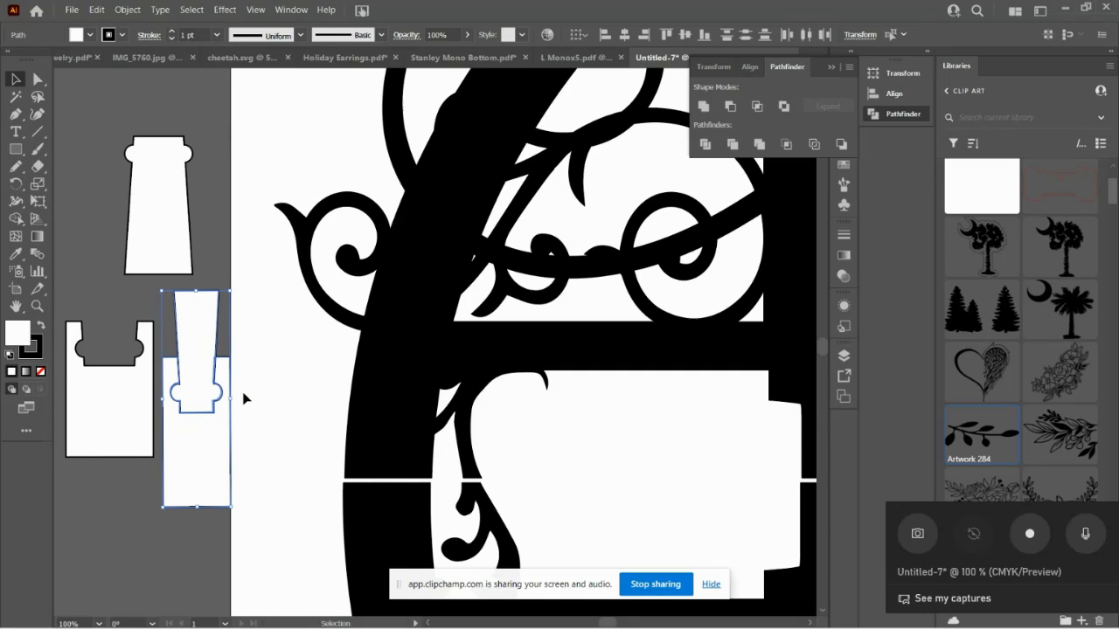
{"action": "left_click", "coordinate": [256, 320]}
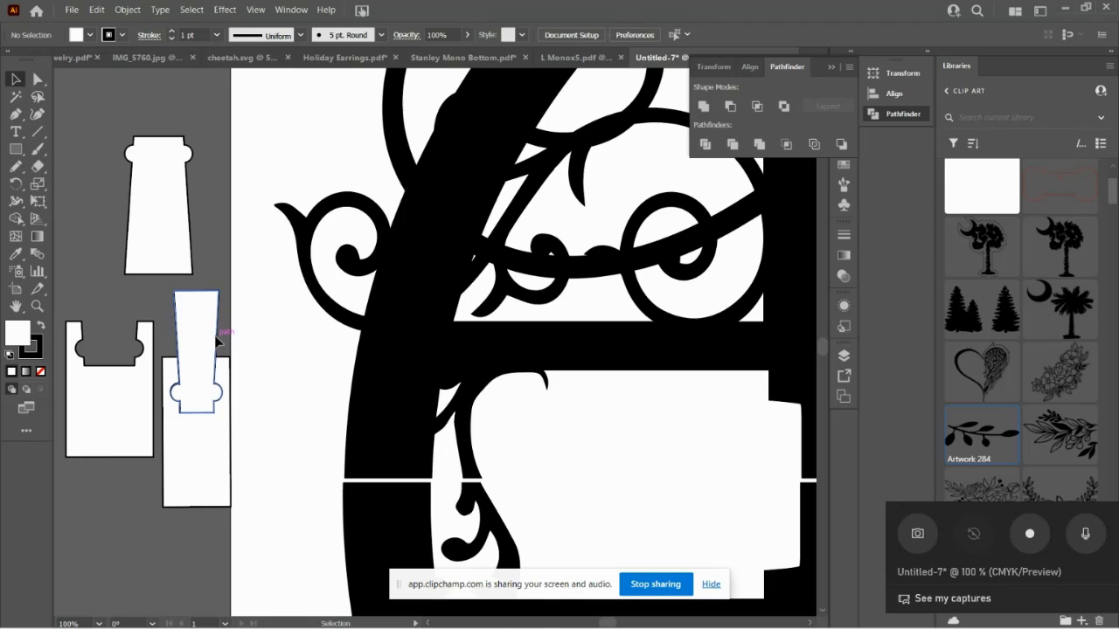
{"action": "left_click_drag", "start_coordinate": [218, 352], "coordinate": [296, 424]}
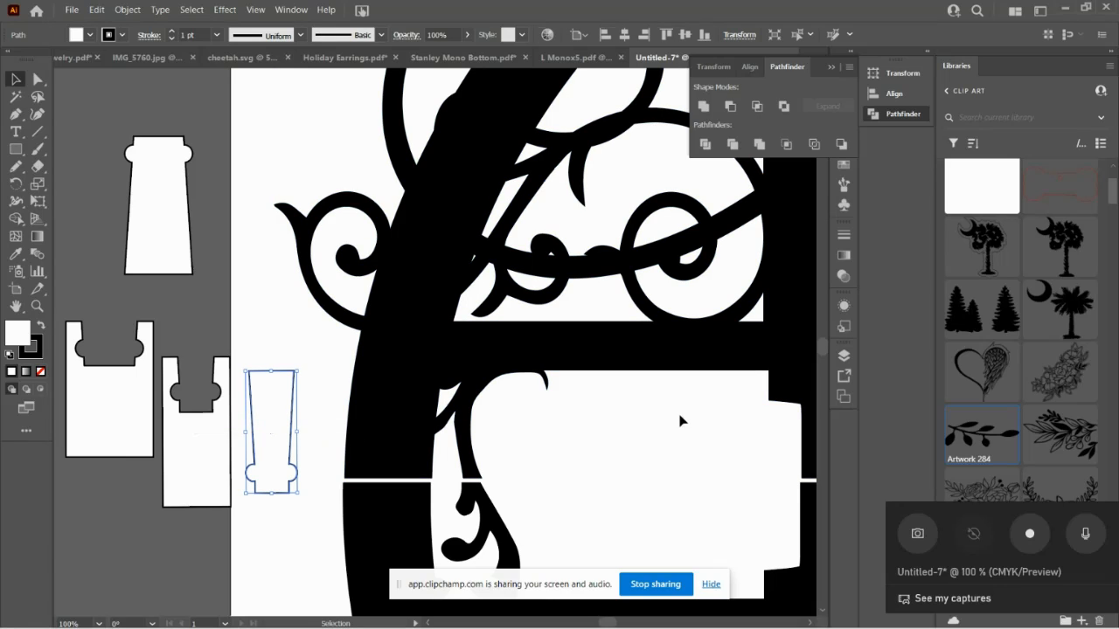